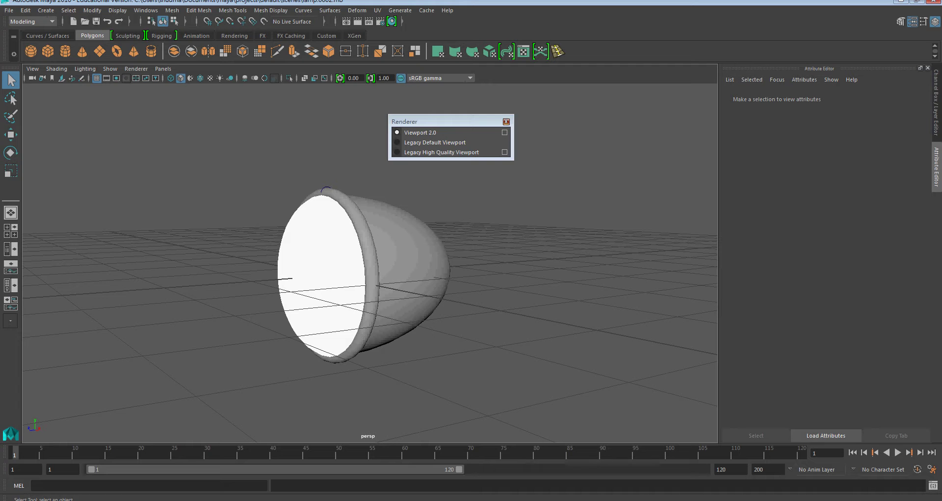
Add a polygon sphere and move it to the left of the lamp shade
{"action": "left_click_drag", "start_coordinate": [579, 328], "coordinate": [111, 244], "text": "alt"}
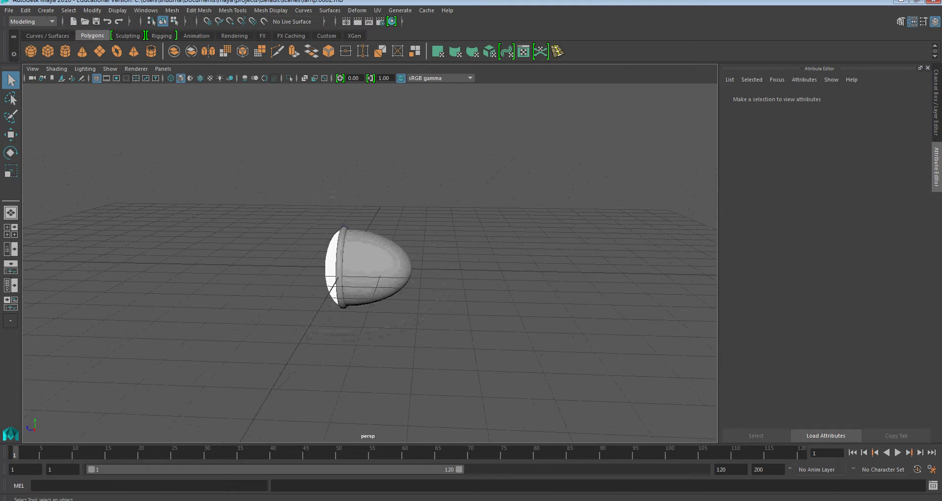
{"action": "left_click_drag", "start_coordinate": [368, 265], "coordinate": [476, 300], "text": "alt"}
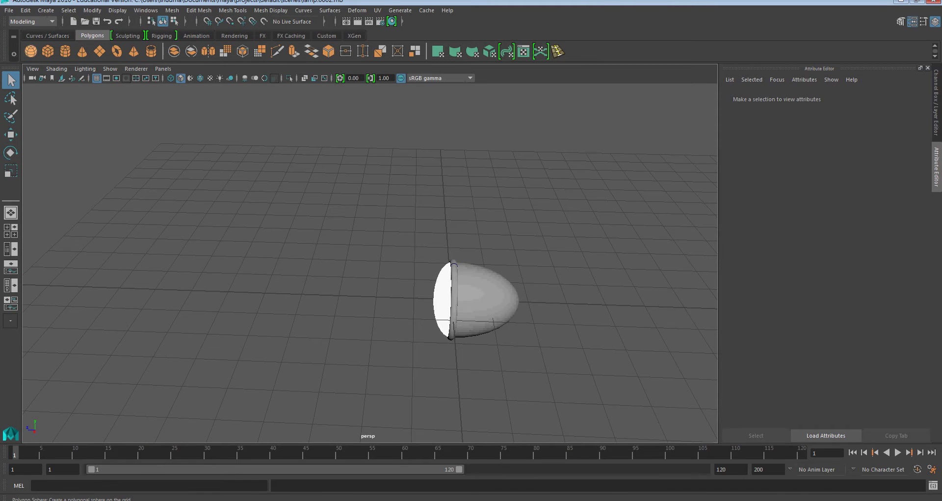
{"action": "left_click", "coordinate": [30, 51]}
{"action": "key", "text": "w"}
{"action": "left_click_drag", "start_coordinate": [406, 296], "coordinate": [249, 292]}
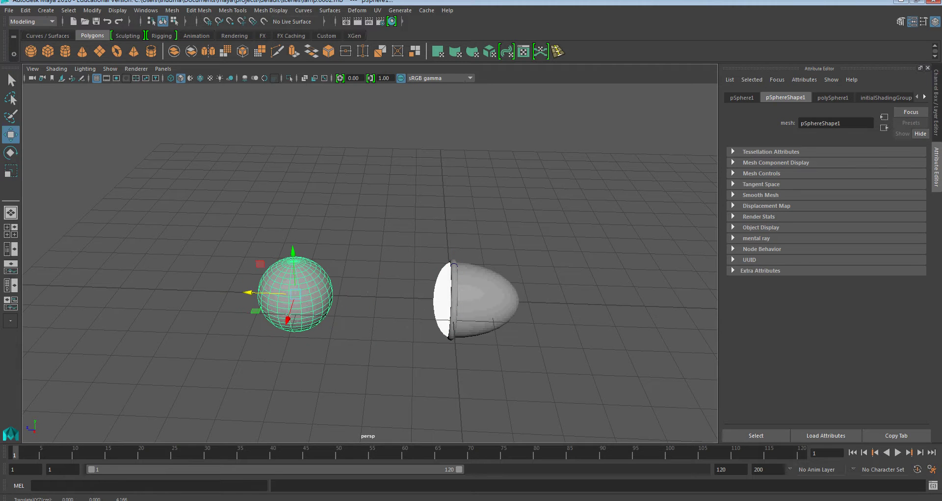
Duplicate the sphere, move the copy further left, and shift both spheres along Z
{"action": "key", "text": "ctrl+d"}
{"action": "left_click_drag", "start_coordinate": [248, 292], "coordinate": [87, 286]}
{"action": "left_click", "coordinate": [295, 293]}
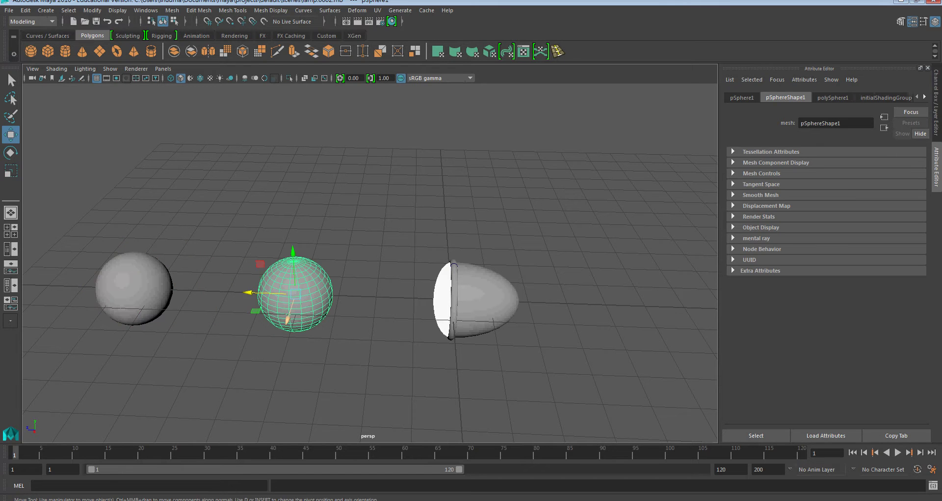
{"action": "left_click_drag", "start_coordinate": [278, 319], "coordinate": [263, 369]}
{"action": "left_click", "coordinate": [153, 304]}
{"action": "left_click_drag", "start_coordinate": [116, 312], "coordinate": [162, 275]}
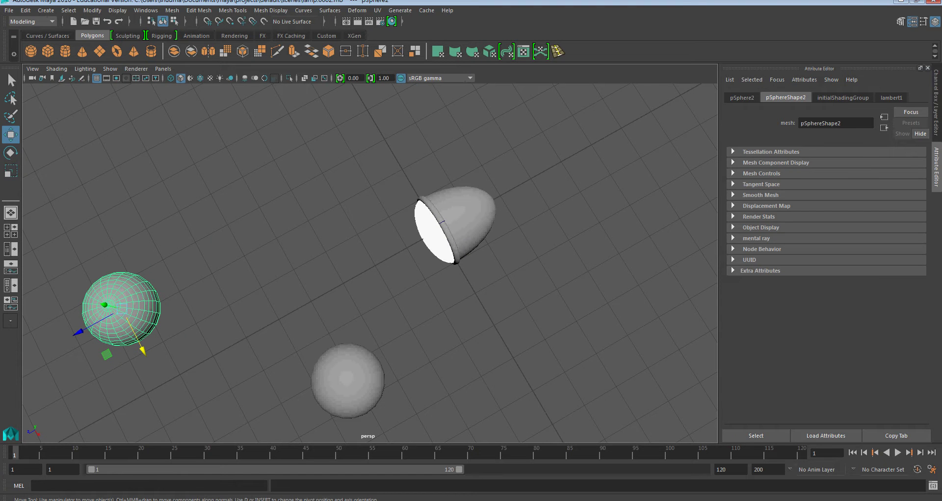
{"action": "left_click_drag", "start_coordinate": [344, 245], "coordinate": [299, 236], "text": "alt"}
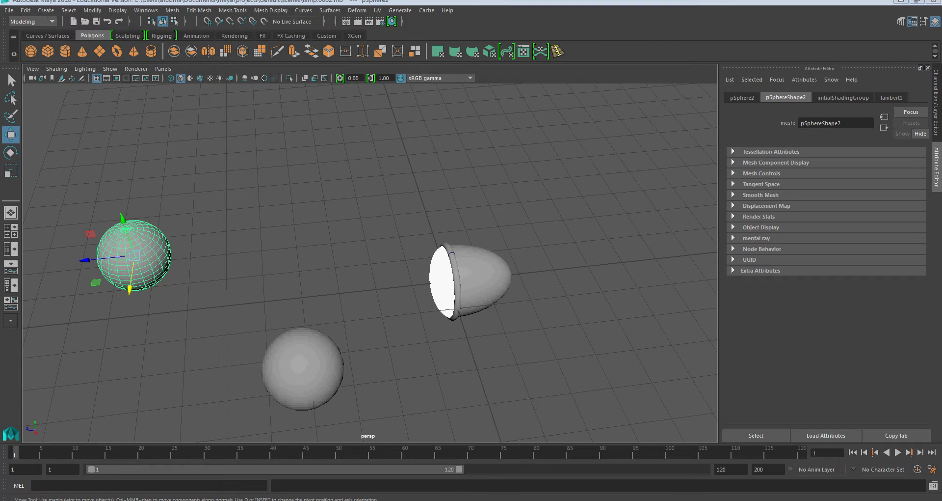
{"action": "right_click", "coordinate": [184, 140]}
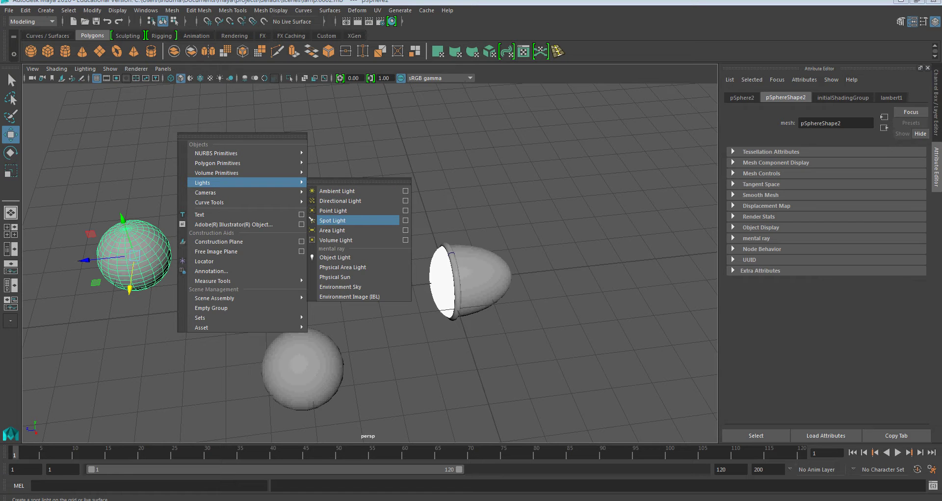
Create a spot light behind the lamp shade and aim its cone at both spheres
{"action": "left_click", "coordinate": [343, 220]}
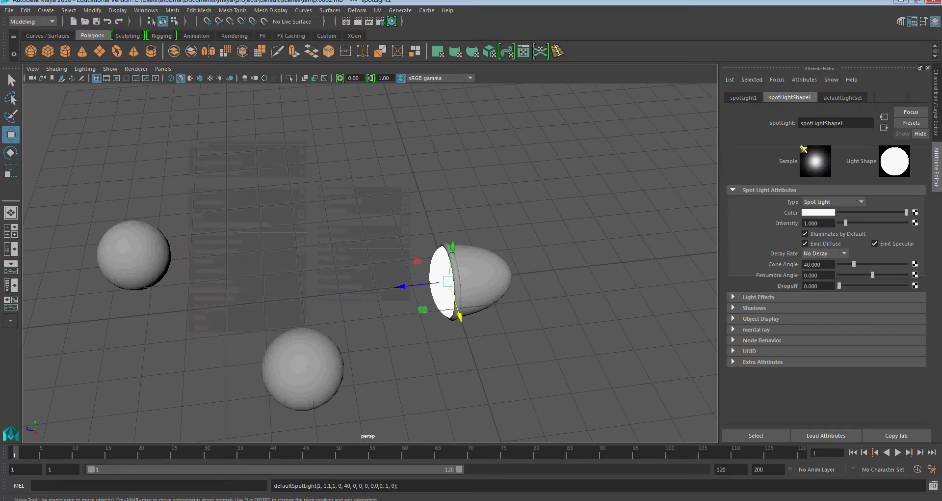
{"action": "key", "text": "r"}
{"action": "key", "text": "t"}
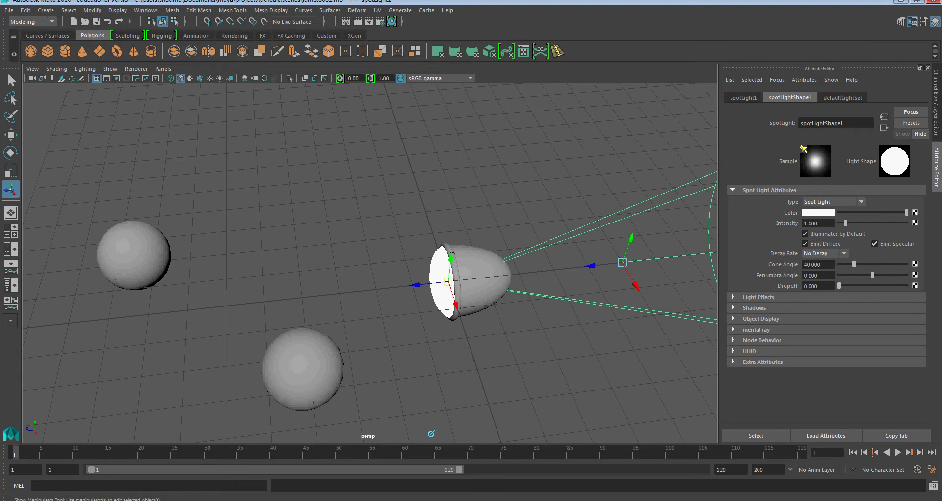
{"action": "left_click_drag", "start_coordinate": [590, 266], "coordinate": [24, 327]}
{"action": "left_click_drag", "start_coordinate": [448, 281], "coordinate": [549, 264]}
{"action": "mouse_move", "coordinate": [373, 295]}
{"action": "left_mouse_down", "text": "alt"}
{"action": "mouse_move", "coordinate": [388, 304]}
{"action": "mouse_move", "coordinate": [417, 294]}
{"action": "left_mouse_up", "text": "alt"}
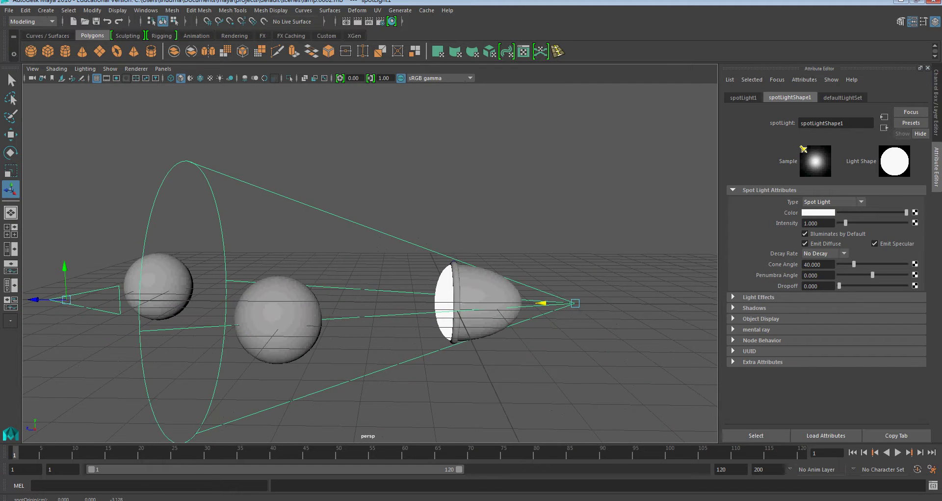
{"action": "mouse_move", "coordinate": [417, 295]}
{"action": "left_mouse_down", "text": "alt"}
{"action": "mouse_move", "coordinate": [432, 289]}
{"action": "mouse_move", "coordinate": [408, 343]}
{"action": "left_mouse_up", "text": "alt"}
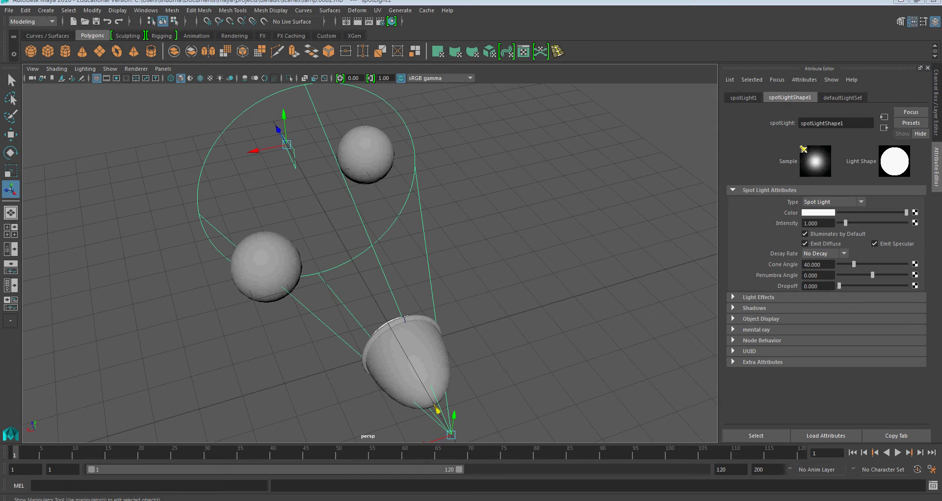
{"action": "right_click", "coordinate": [418, 268]}
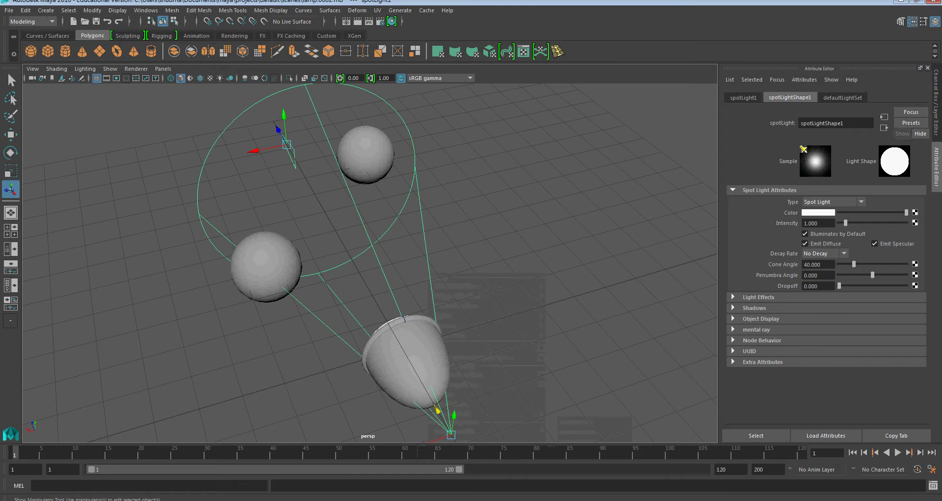
{"action": "left_click", "coordinate": [46, 10]}
Tear off the Create, Lights and Measure Tools menus as floating panels
{"action": "left_click", "coordinate": [98, 21]}
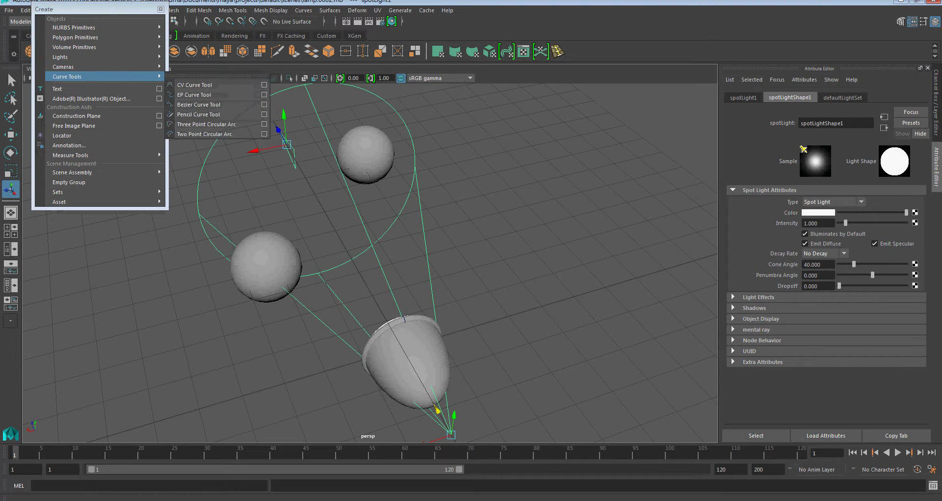
{"action": "left_click", "coordinate": [216, 58]}
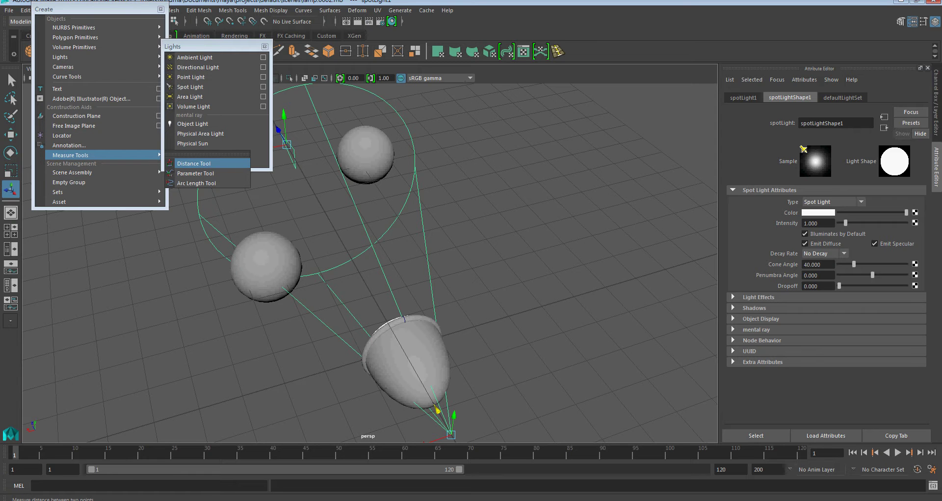
{"action": "left_click", "coordinate": [206, 152]}
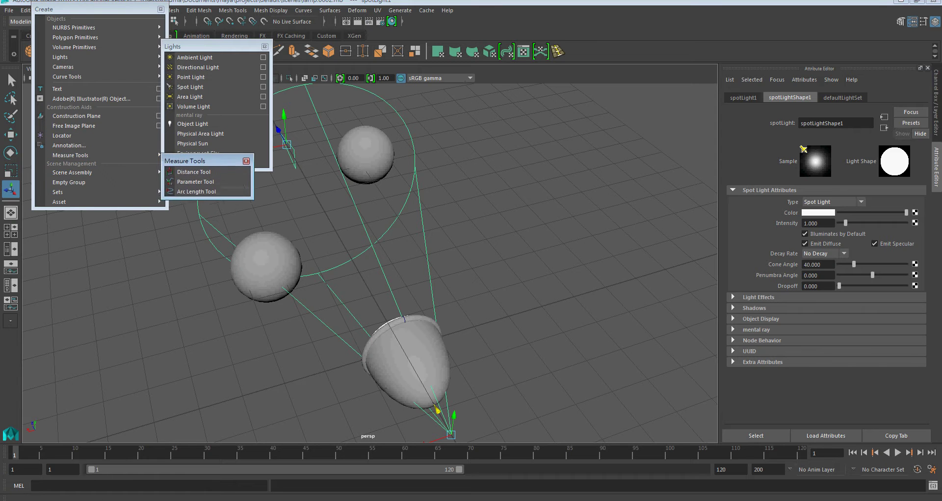
Measure across the lamp shade with the Distance Tool, reading 3.358709
{"action": "left_click", "coordinate": [201, 195]}
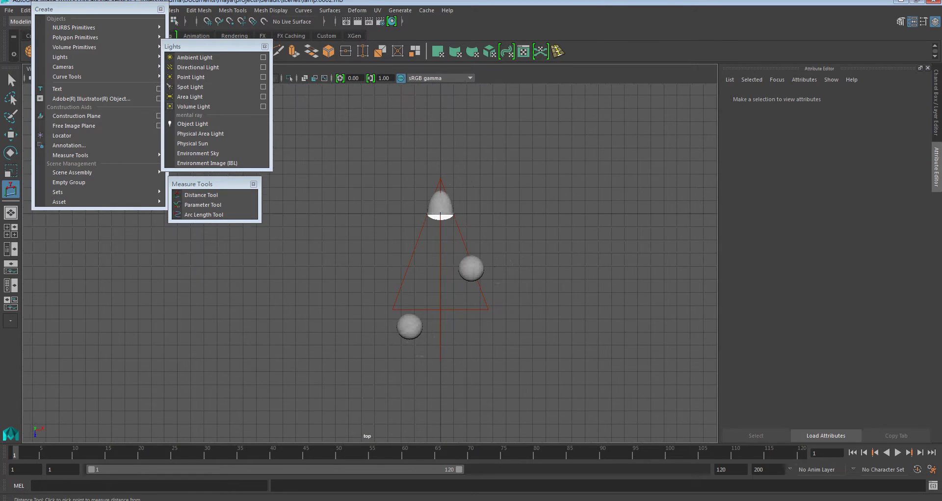
{"action": "left_click", "coordinate": [424, 119]}
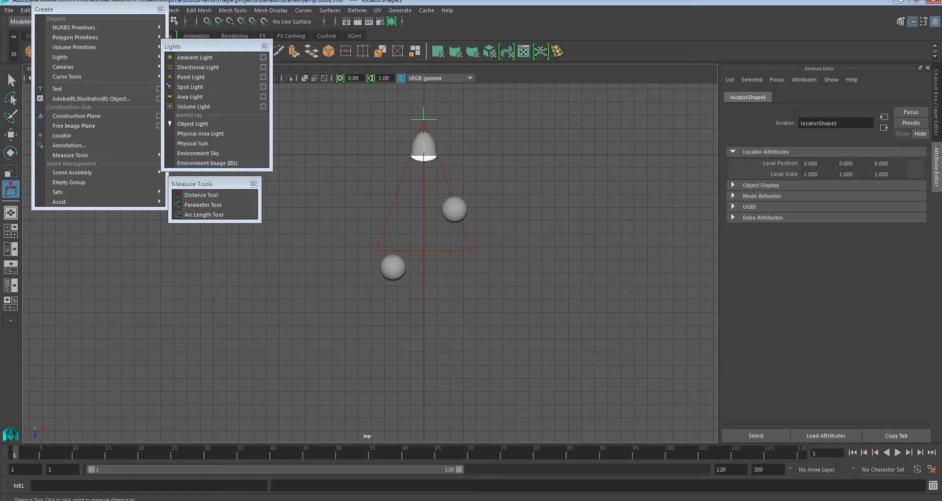
{"action": "left_click", "coordinate": [425, 162]}
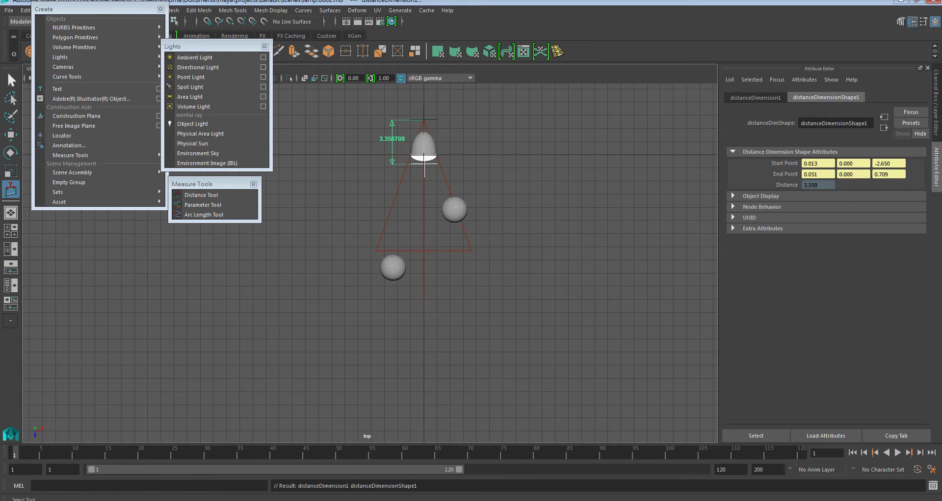
Create an intensity curve for the spot light under Light Effects
{"action": "key", "text": "q"}
{"action": "left_click", "coordinate": [444, 165]}
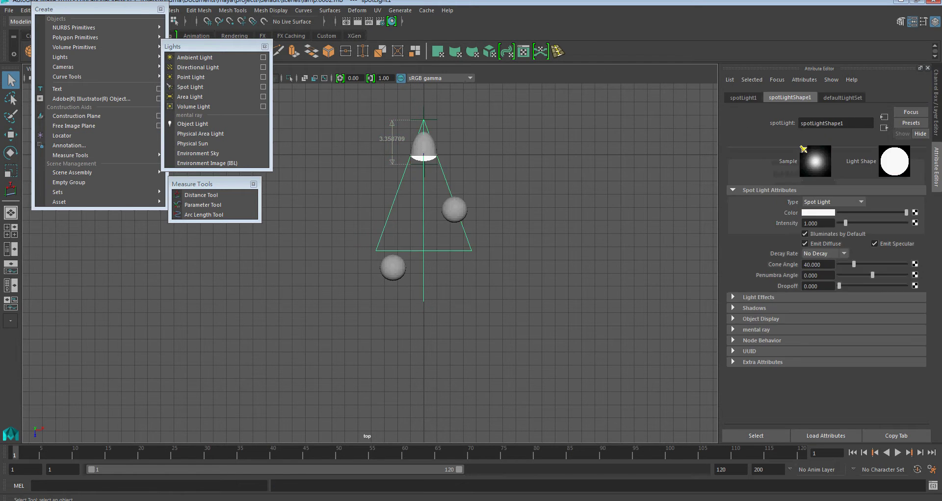
{"action": "key", "text": "ctrl+a"}
{"action": "key", "text": "ctrl+a"}
{"action": "left_click", "coordinate": [758, 297]}
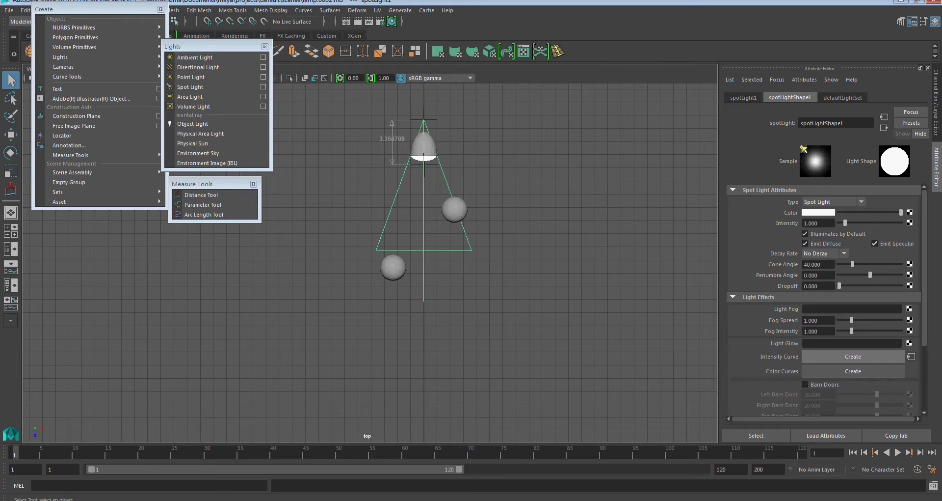
{"action": "left_click", "coordinate": [853, 356]}
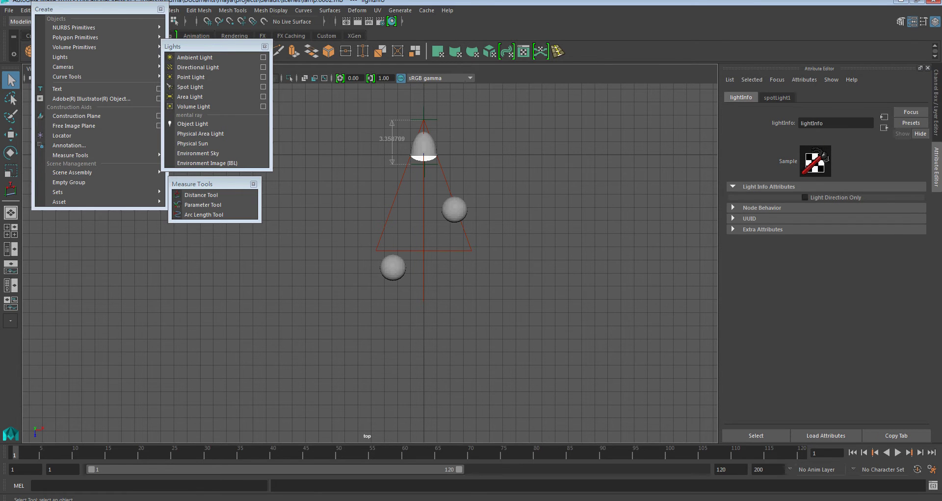
Tear off the Windows and Animation Editors menus and open the Graph Editor
{"action": "left_click_drag", "start_coordinate": [44, 8], "coordinate": [34, 26]}
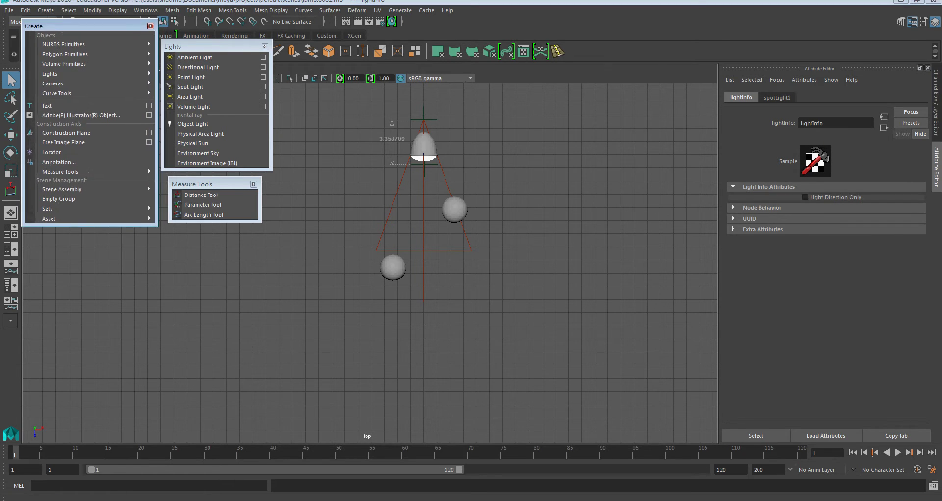
{"action": "left_click", "coordinate": [146, 10]}
{"action": "left_click", "coordinate": [201, 18]}
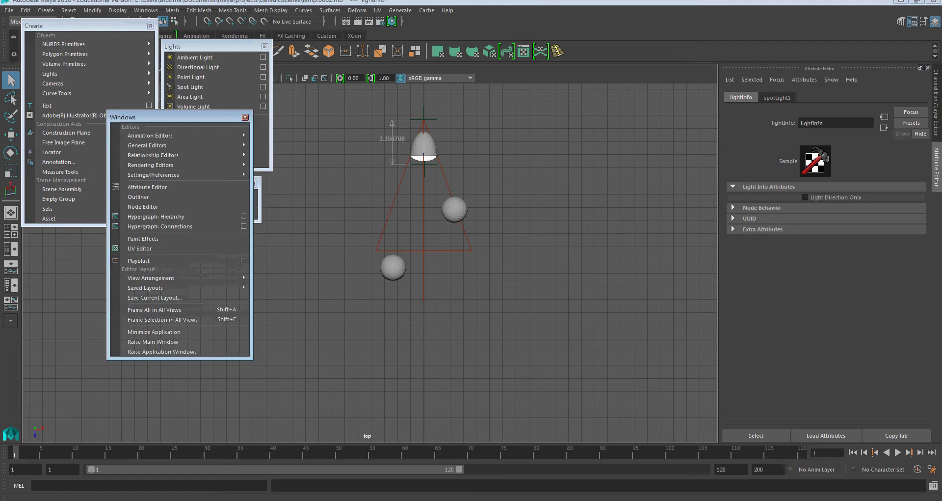
{"action": "left_click_drag", "start_coordinate": [147, 173], "coordinate": [111, 243]}
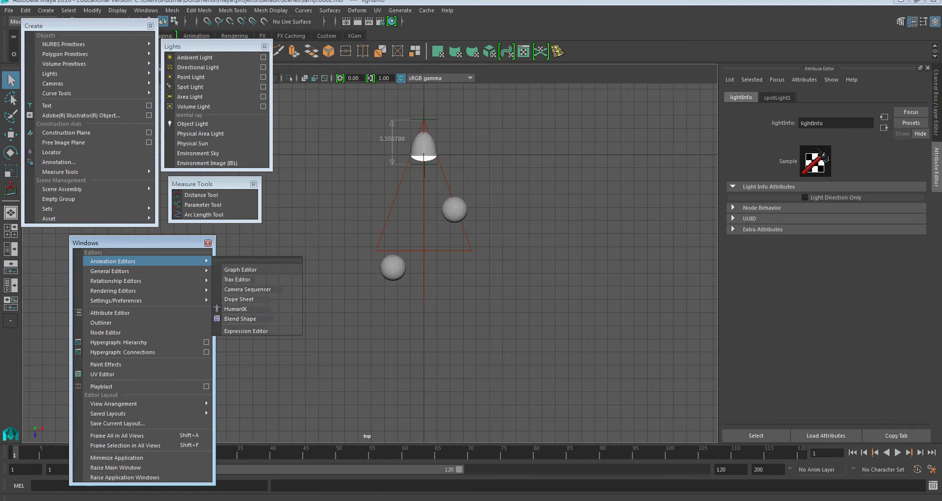
{"action": "left_click", "coordinate": [257, 259]}
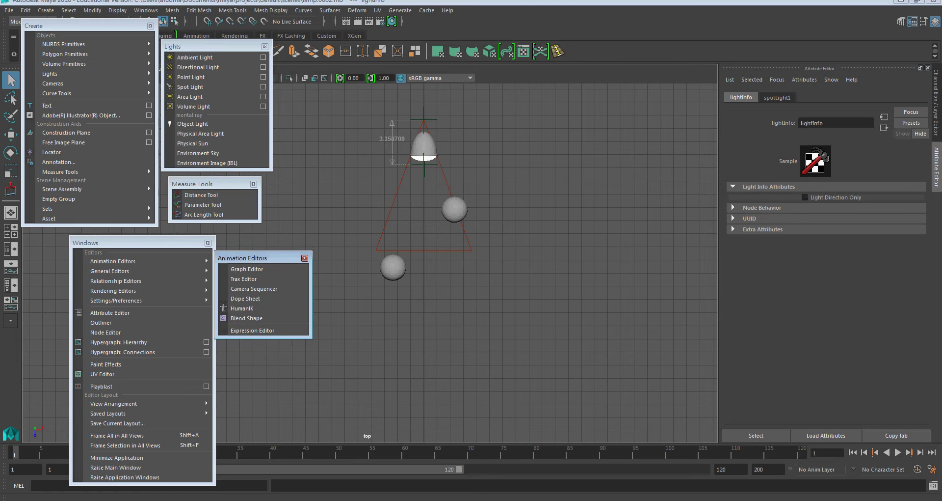
{"action": "left_click", "coordinate": [246, 269]}
Move the Graph Editor to the lower right, frame the intensity curve, and set the first key to 0
{"action": "left_click_drag", "start_coordinate": [221, 126], "coordinate": [450, 260]}
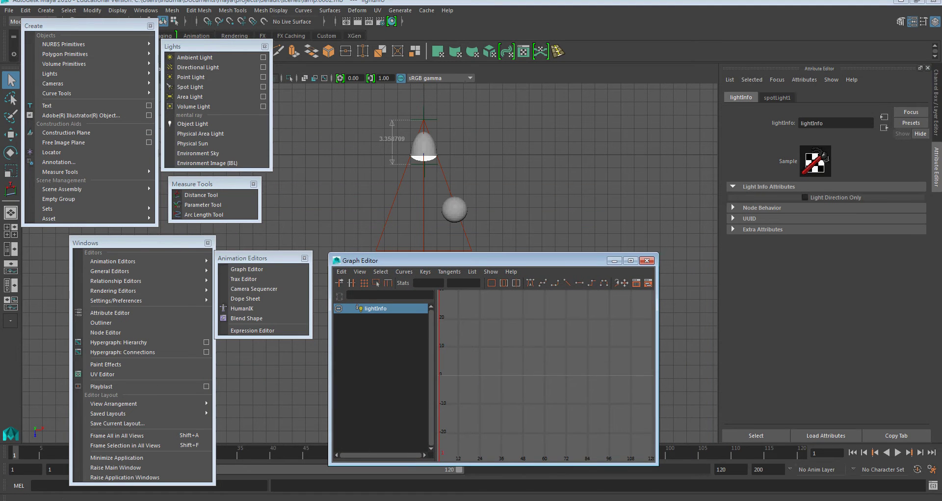
{"action": "left_click", "coordinate": [443, 172]}
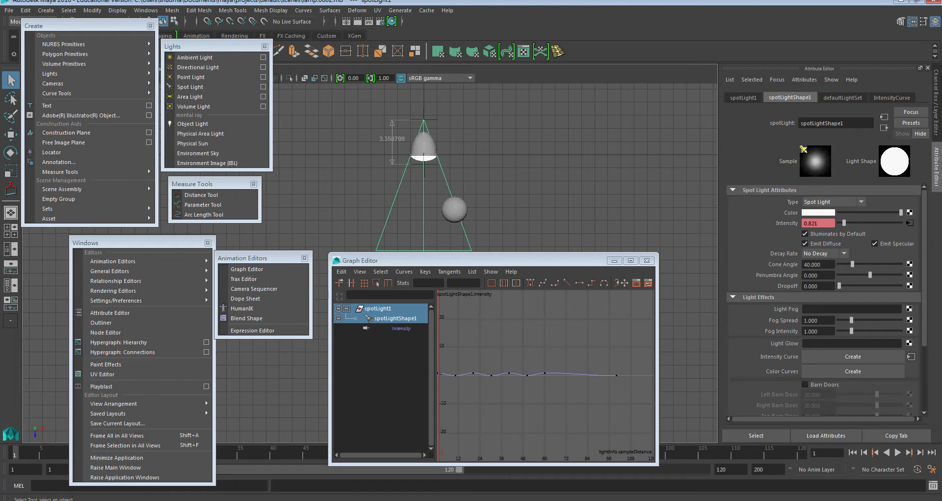
{"action": "key", "text": "f"}
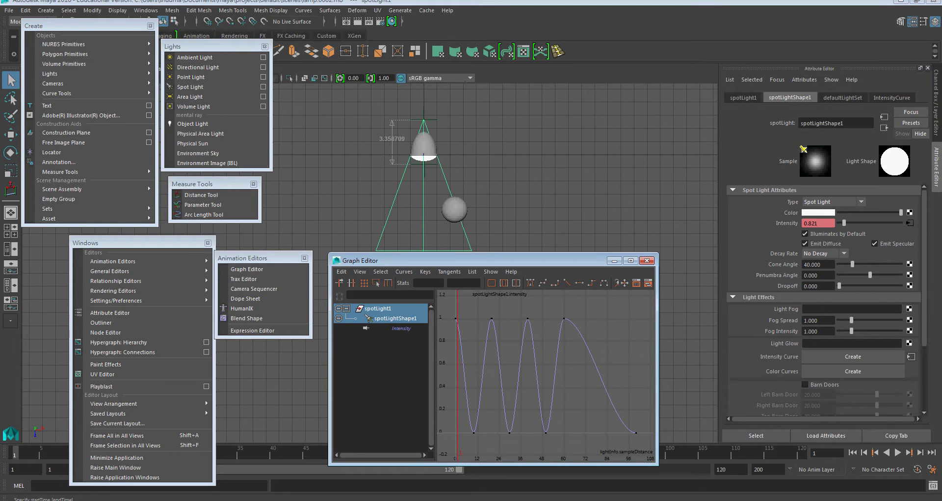
{"action": "left_click_drag", "start_coordinate": [448, 312], "coordinate": [457, 320]}
{"action": "left_click", "coordinate": [451, 282]}
{"action": "type", "text": "0"}
{"action": "key", "text": "Return"}
Move the first rising key of the intensity curve to 3.36
{"action": "left_click", "coordinate": [474, 432]}
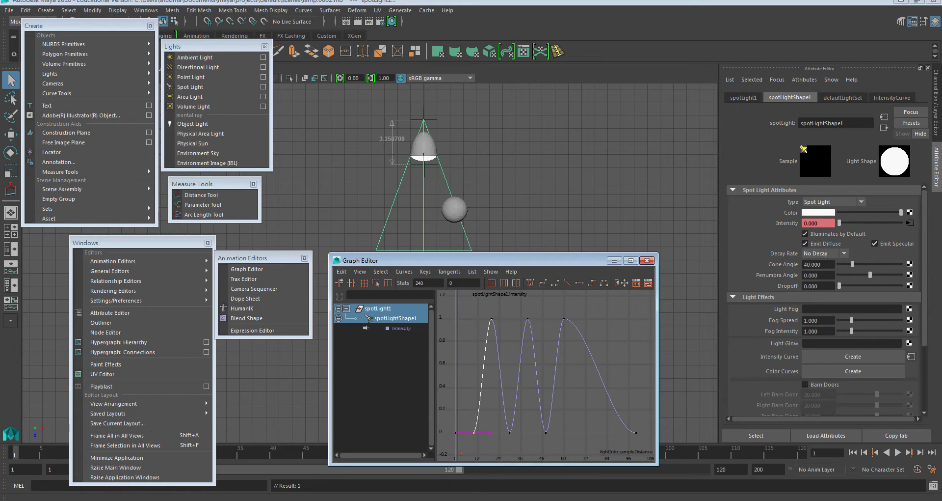
{"action": "type", "text": "3.36"}
{"action": "key", "text": "Return"}
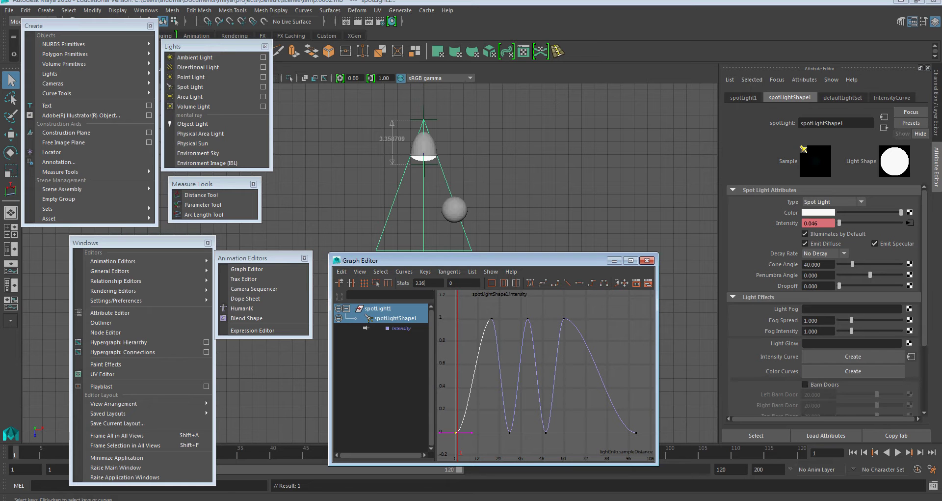
{"action": "middle_click_drag", "start_coordinate": [540, 368], "coordinate": [554, 361], "text": "alt"}
{"action": "key", "text": "a"}
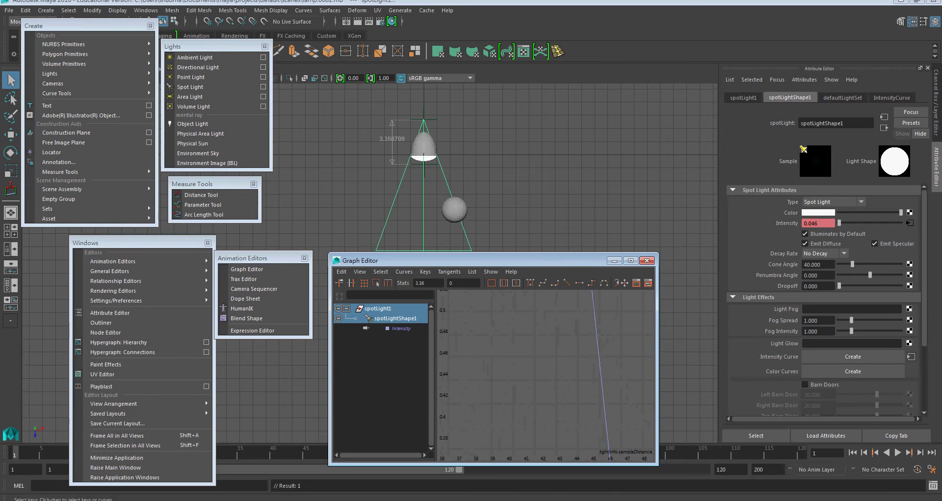
{"action": "middle_click_drag", "start_coordinate": [542, 373], "coordinate": [545, 375], "text": "alt"}
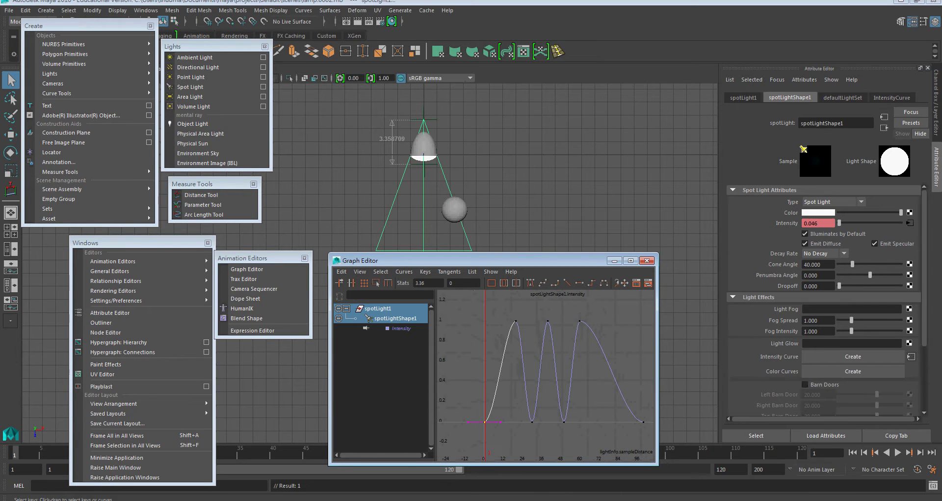
Move the first peak key to position 3.364 and shift the Graph Editor aside
{"action": "left_click", "coordinate": [520, 317]}
{"action": "double_click", "coordinate": [419, 283]}
{"action": "type", "text": "36"}
{"action": "type", "text": "4"}
{"action": "key", "text": "Return"}
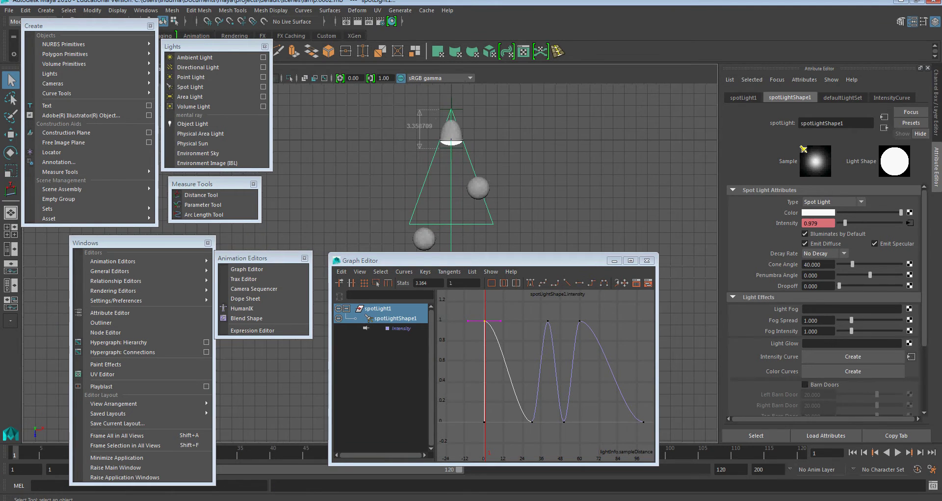
{"action": "left_click_drag", "start_coordinate": [373, 260], "coordinate": [582, 283]}
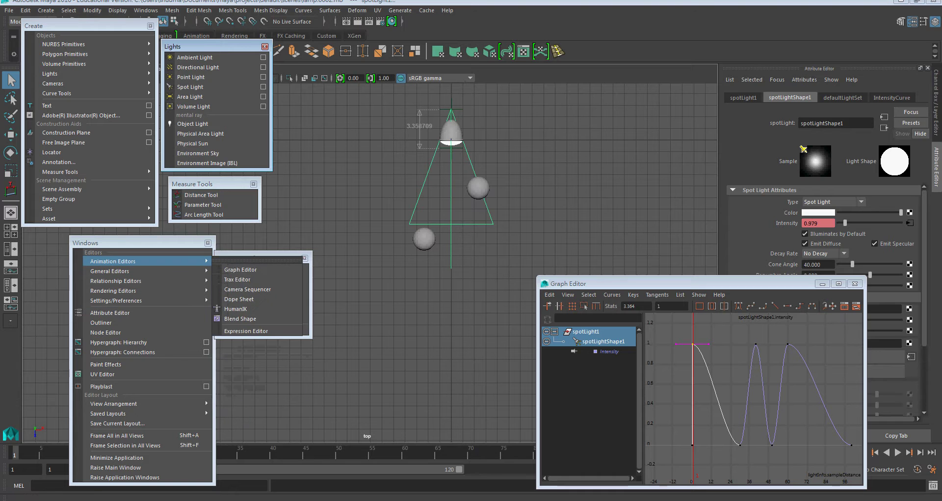
Measure from the lamp to a point below the lower sphere, giving 21.014942
{"action": "left_click", "coordinate": [258, 258]}
{"action": "left_click", "coordinate": [201, 195]}
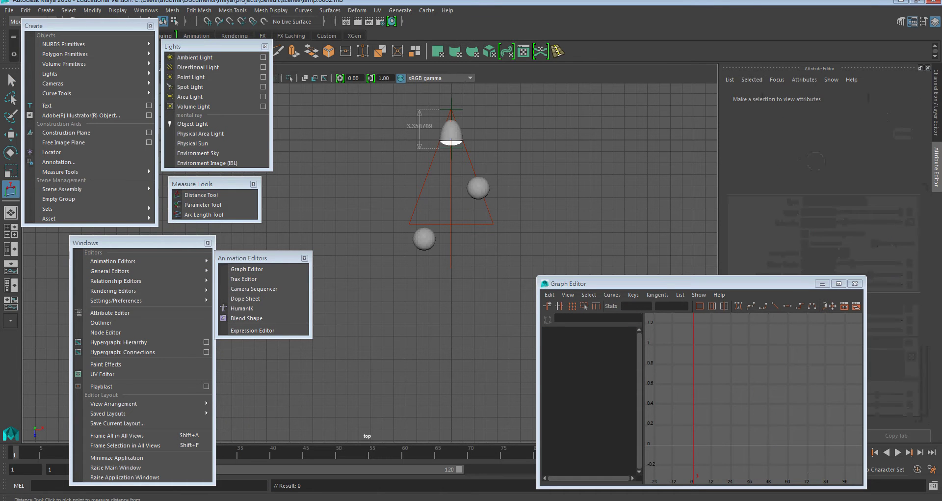
{"action": "left_click", "coordinate": [452, 109]}
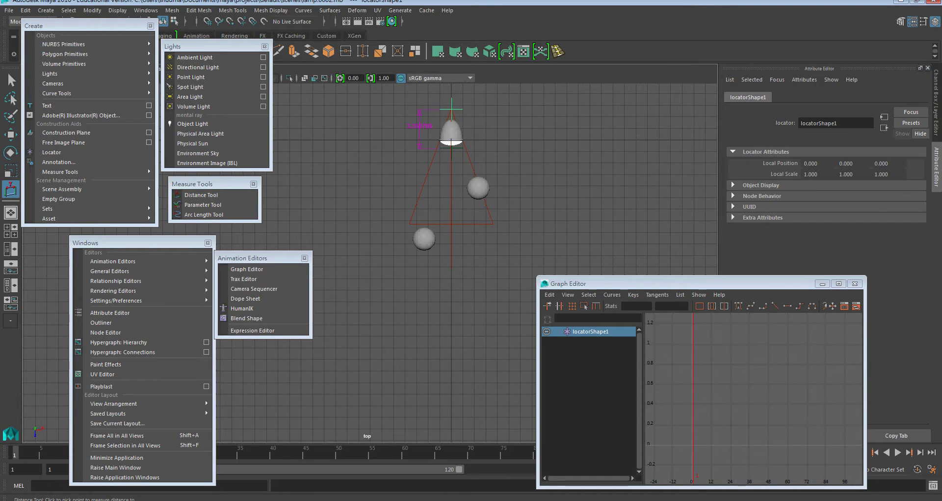
{"action": "left_click", "coordinate": [421, 349]}
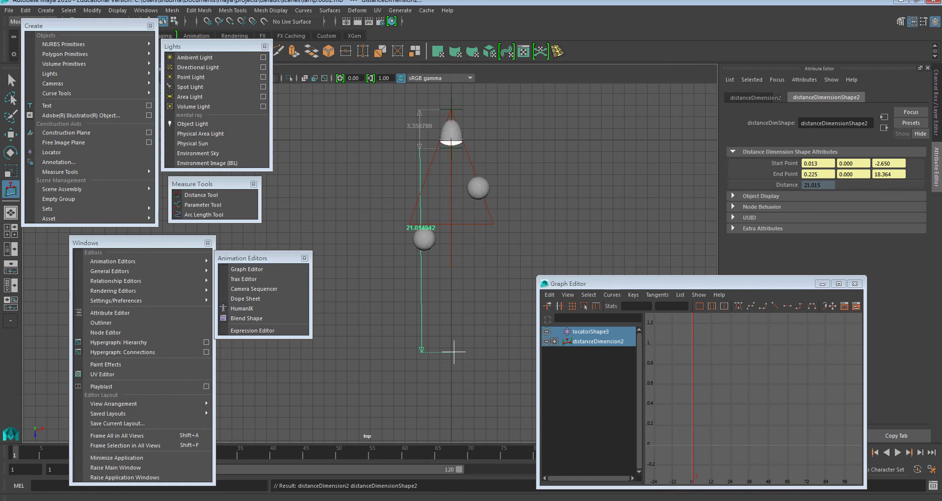
Select the spot light and delete the later peak keys of its intensity curve
{"action": "key", "text": "q"}
{"action": "left_click", "coordinate": [450, 129]}
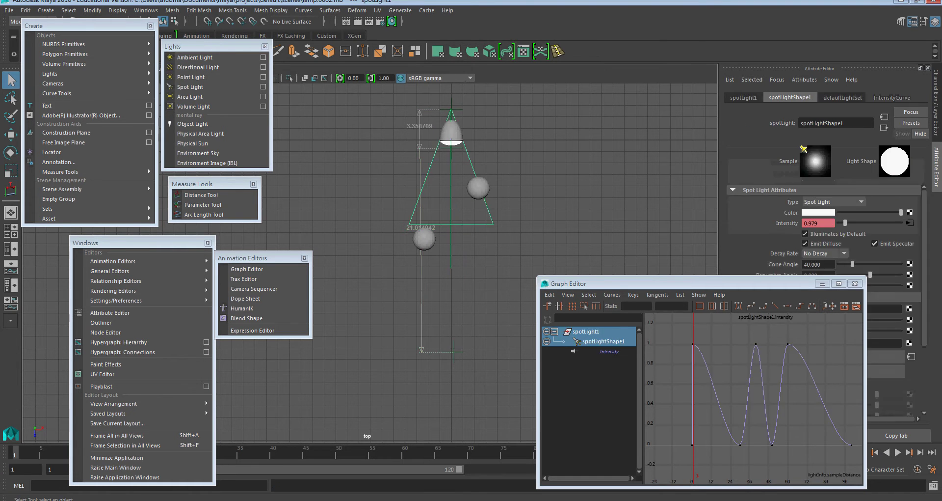
{"action": "left_click_drag", "start_coordinate": [752, 328], "coordinate": [854, 464]}
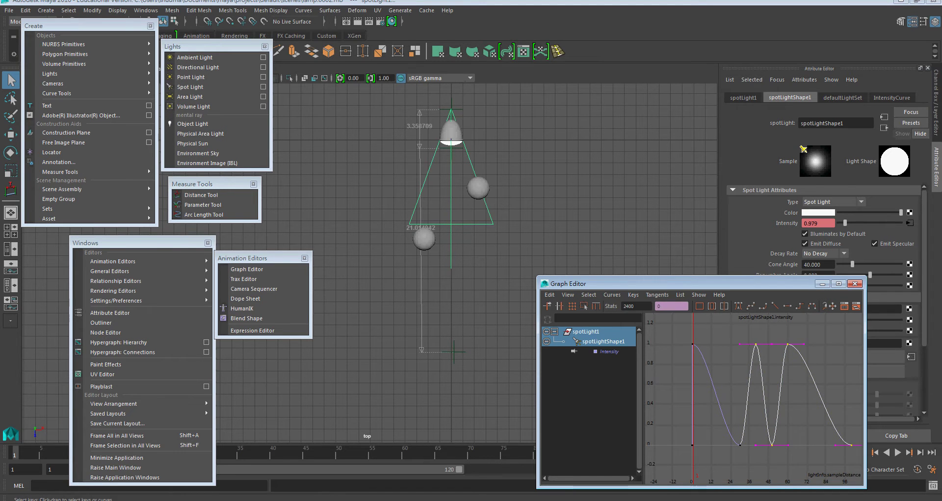
{"action": "key", "text": "Delete"}
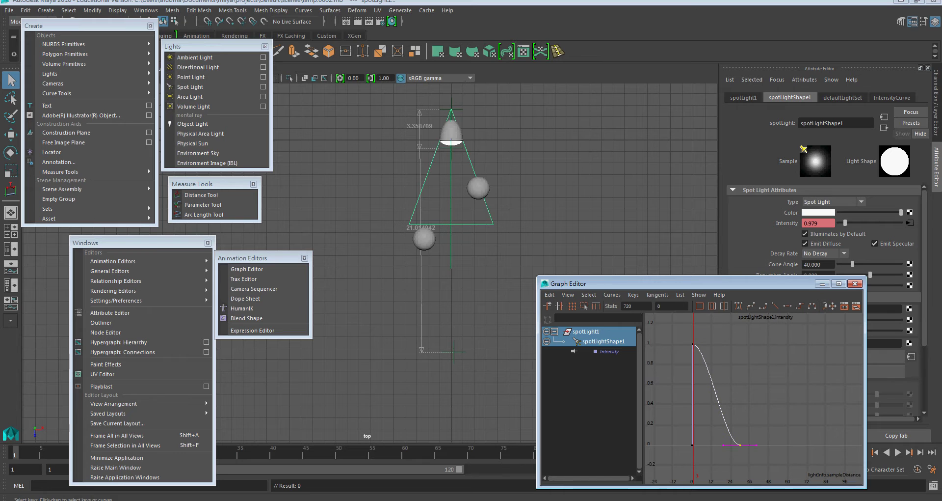
Set the last key's position to 21 and review the remaining keys' values
{"action": "left_click", "coordinate": [627, 306]}
{"action": "type", "text": "21"}
{"action": "key", "text": "Return"}
{"action": "type", "text": "a"}
{"action": "key", "text": "Return"}
{"action": "key", "text": "a"}
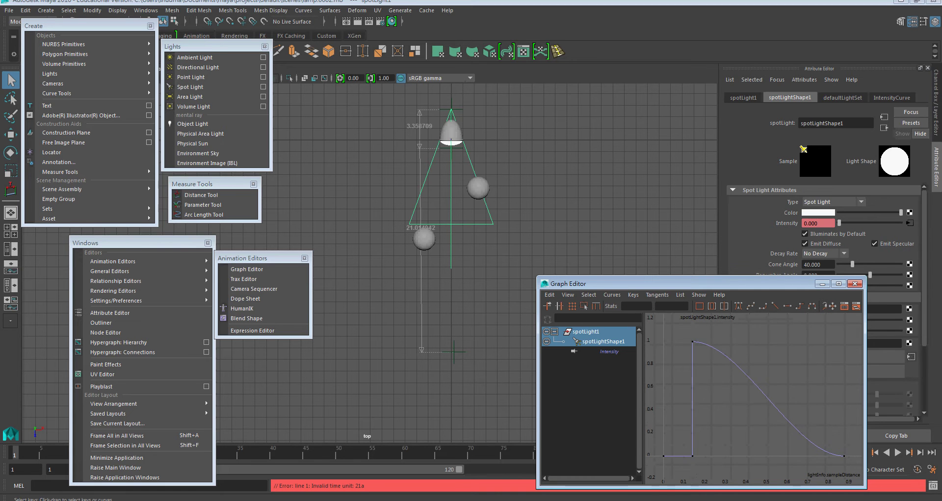
{"action": "left_click", "coordinate": [660, 449]}
{"action": "left_click", "coordinate": [693, 455]}
{"action": "left_click", "coordinate": [843, 455]}
{"action": "left_click", "coordinate": [626, 306]}
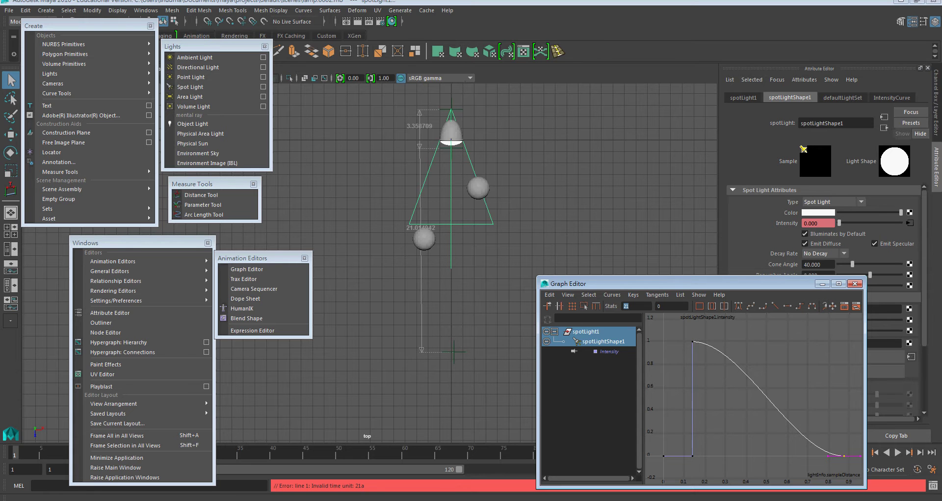
Test-render the current frame and widen the spot light cone angle to 72.582
{"action": "left_click", "coordinate": [358, 21]}
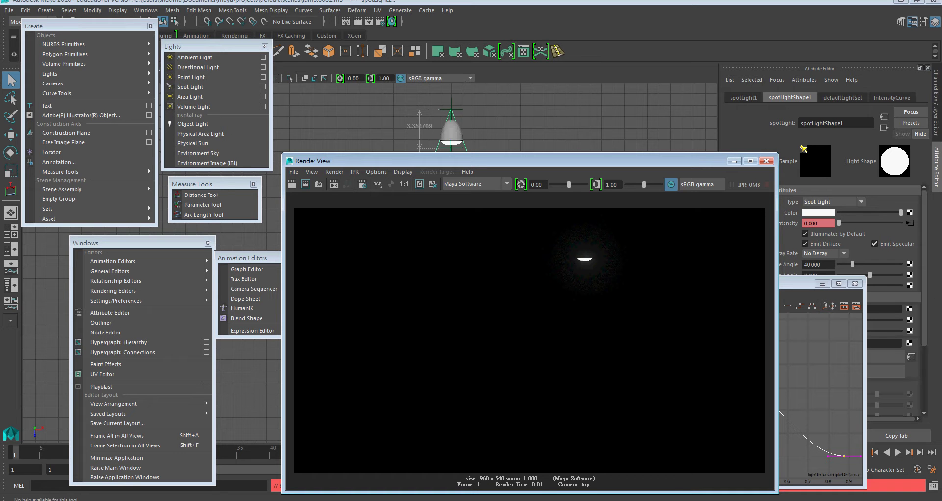
{"action": "left_click_drag", "start_coordinate": [491, 161], "coordinate": [139, 112]}
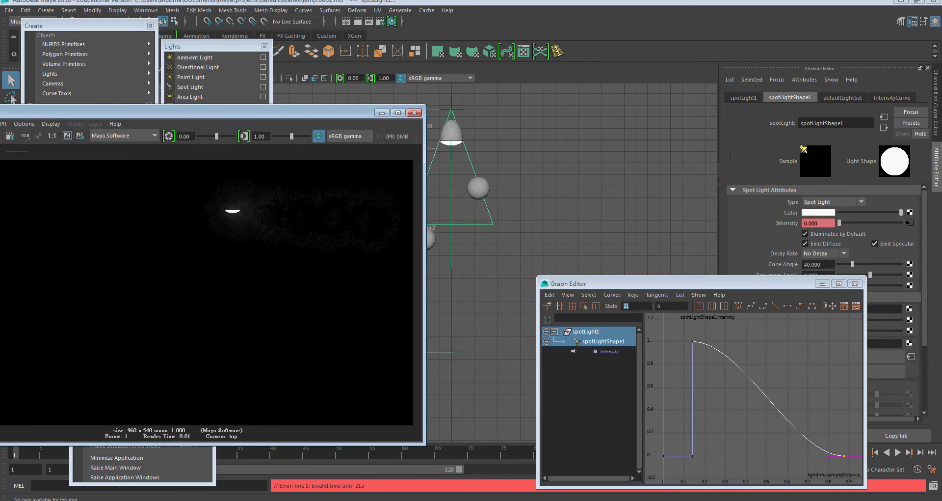
{"action": "left_click_drag", "start_coordinate": [687, 283], "coordinate": [491, 338]}
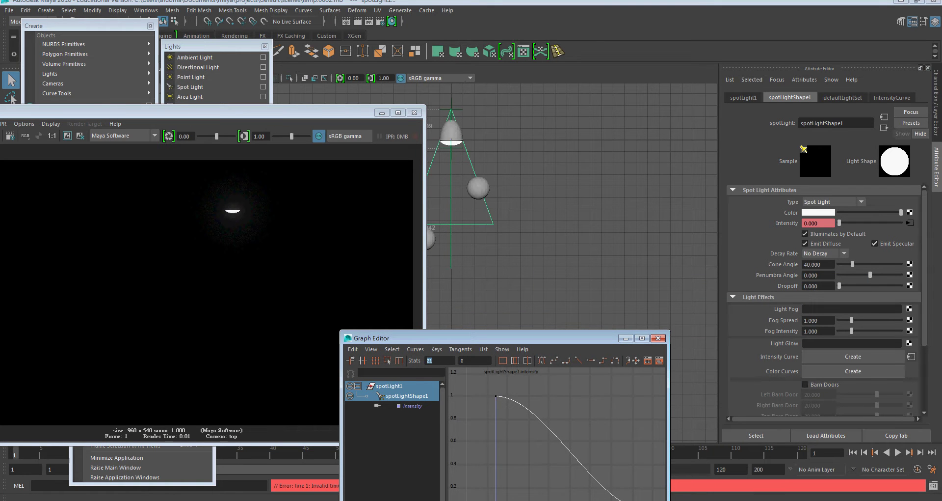
{"action": "left_click_drag", "start_coordinate": [853, 264], "coordinate": [864, 264]}
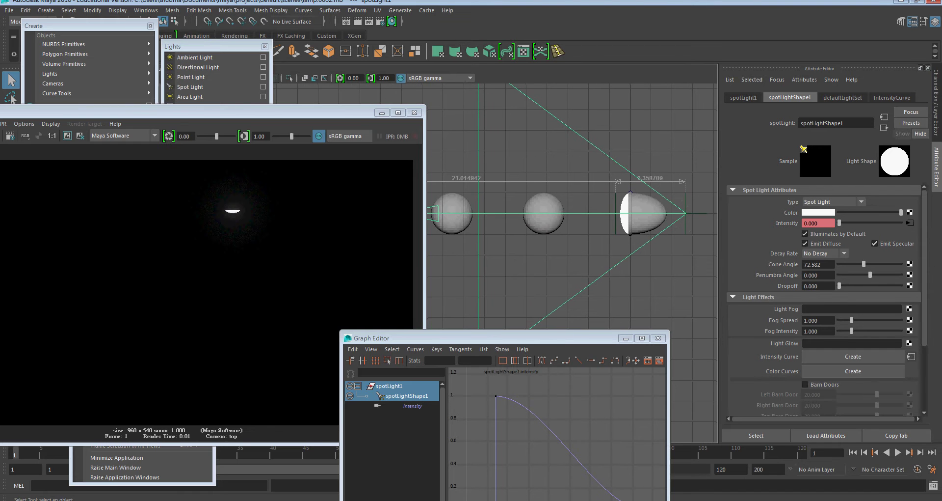
Re-render, render a side-camera snapshot, and minimize the Render View
{"action": "left_click_drag", "start_coordinate": [491, 338], "coordinate": [554, 216]}
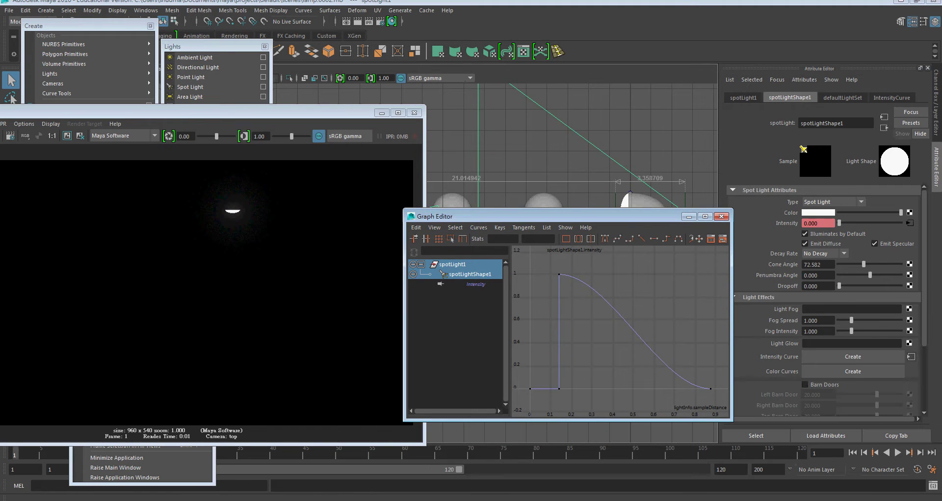
{"action": "left_click_drag", "start_coordinate": [196, 113], "coordinate": [379, 105]}
{"action": "left_click", "coordinate": [123, 128]}
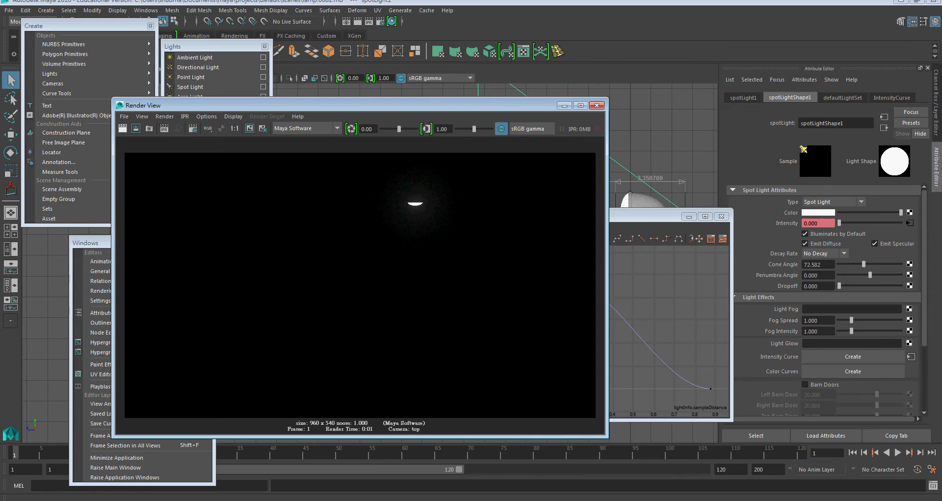
{"action": "left_click", "coordinate": [164, 116]}
{"action": "mouse_move", "coordinate": [178, 188]}
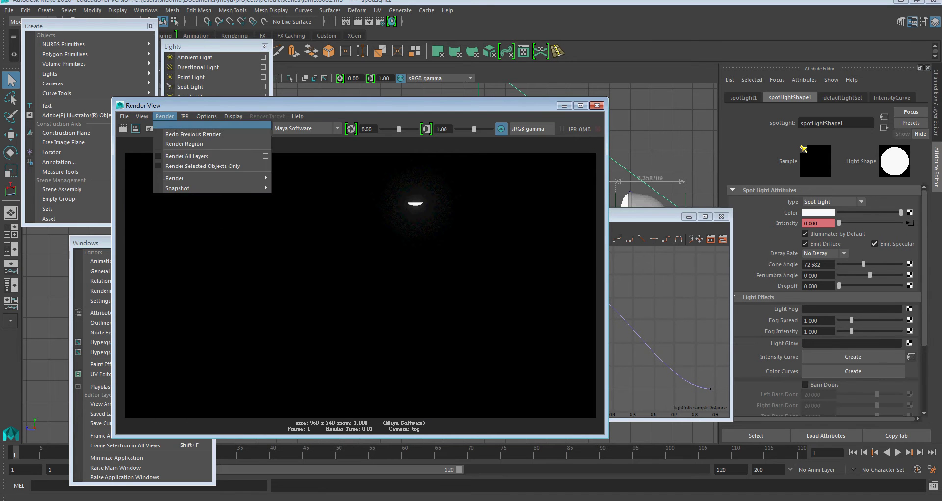
{"action": "left_click", "coordinate": [309, 179]}
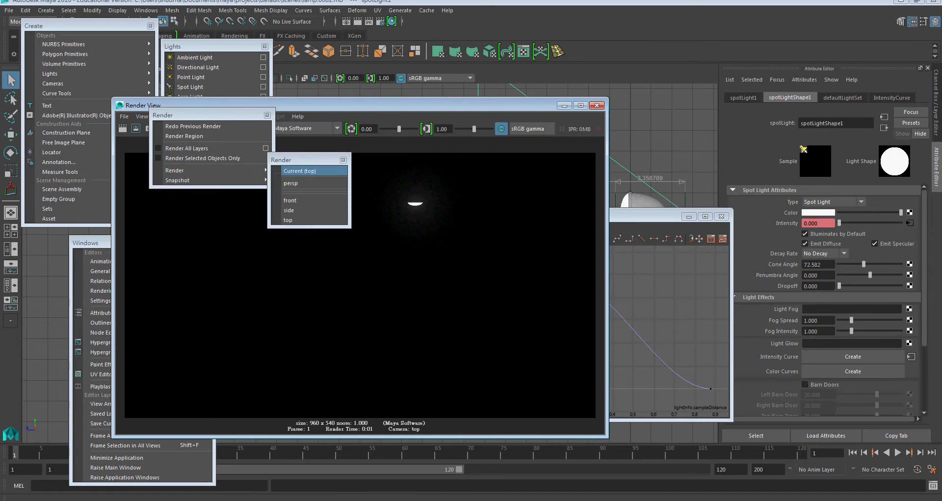
{"action": "left_click", "coordinate": [289, 210]}
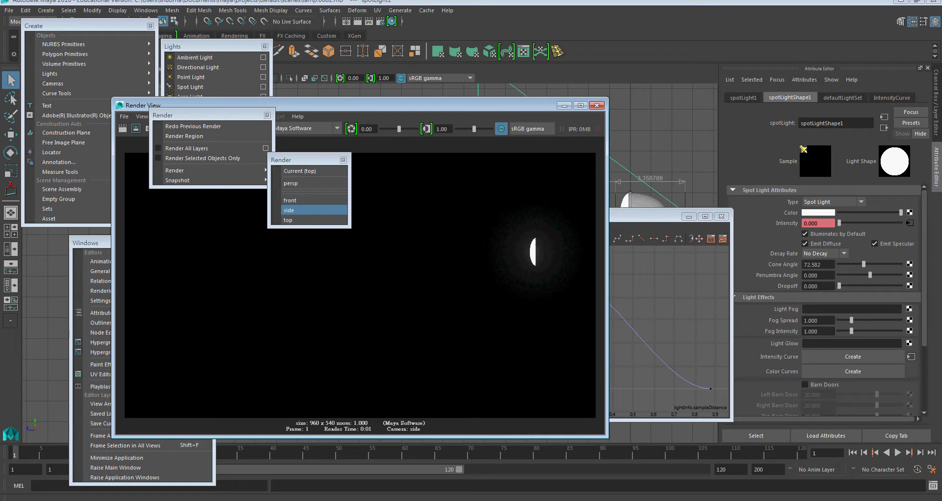
{"action": "left_click_drag", "start_coordinate": [648, 216], "coordinate": [746, 344]}
{"action": "left_click", "coordinate": [565, 105]}
Deselect the light, orbit the view, and close the five floating menu panels
{"action": "key", "text": "Escape"}
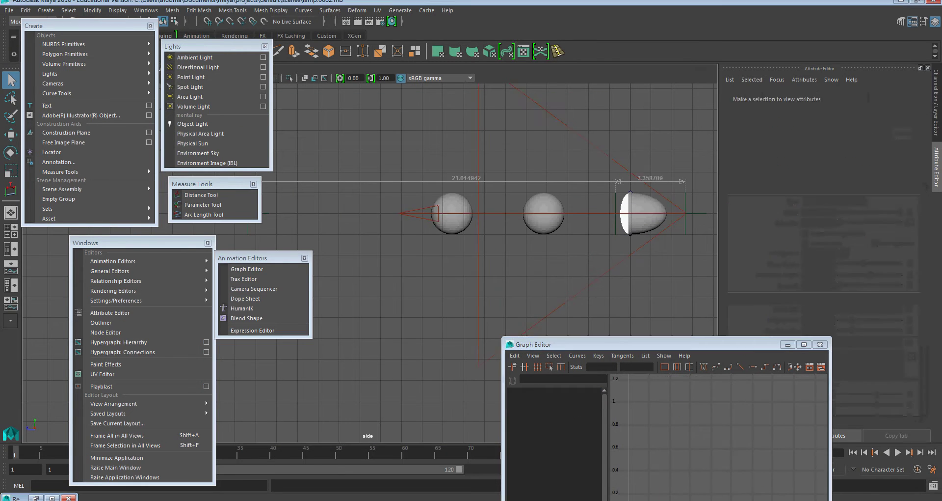
{"action": "left_click_drag", "start_coordinate": [491, 221], "coordinate": [357, 251], "text": "alt"}
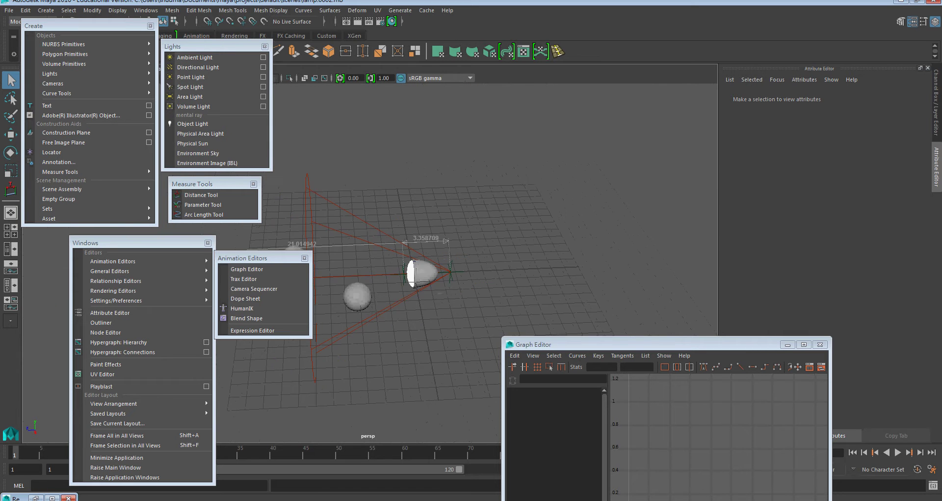
{"action": "left_click", "coordinate": [264, 46]}
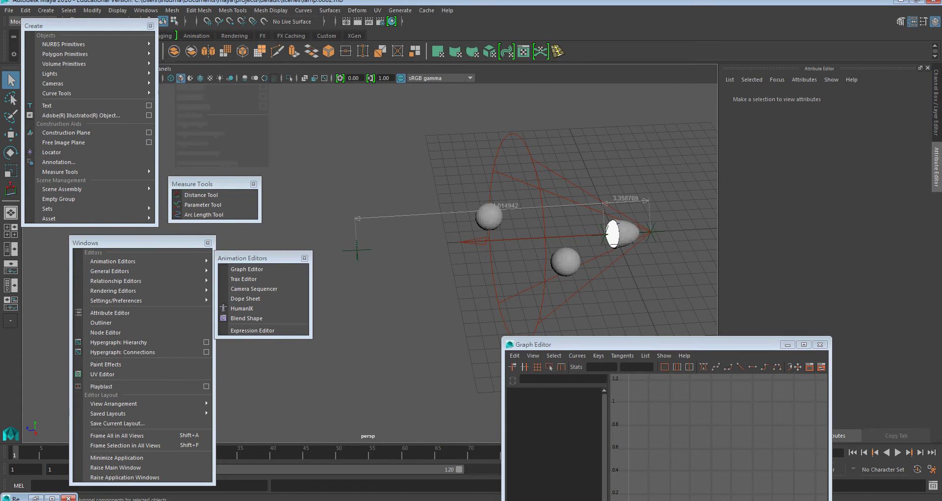
{"action": "left_click", "coordinate": [253, 184]}
{"action": "left_click", "coordinate": [305, 257]}
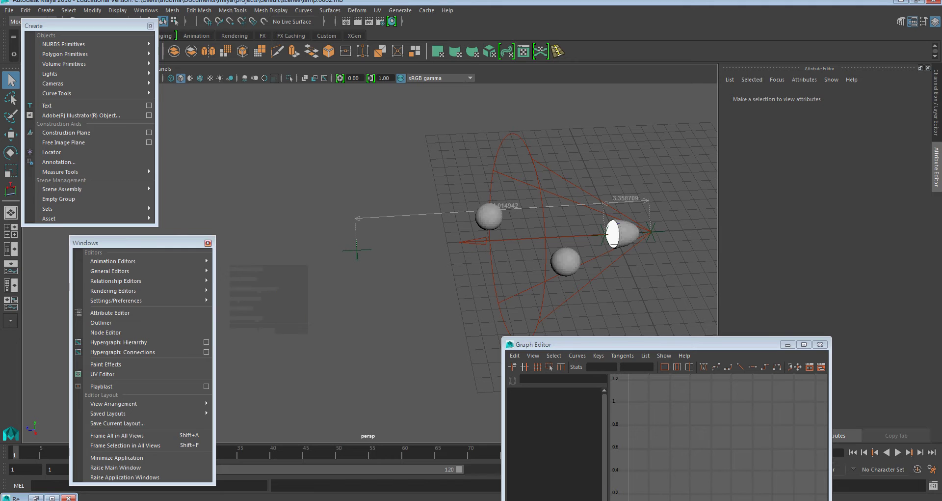
{"action": "left_click", "coordinate": [208, 243]}
{"action": "left_click", "coordinate": [150, 25]}
Add a scaled-up polygon plane as the ground and test-render the perspective view
{"action": "left_click", "coordinate": [100, 51]}
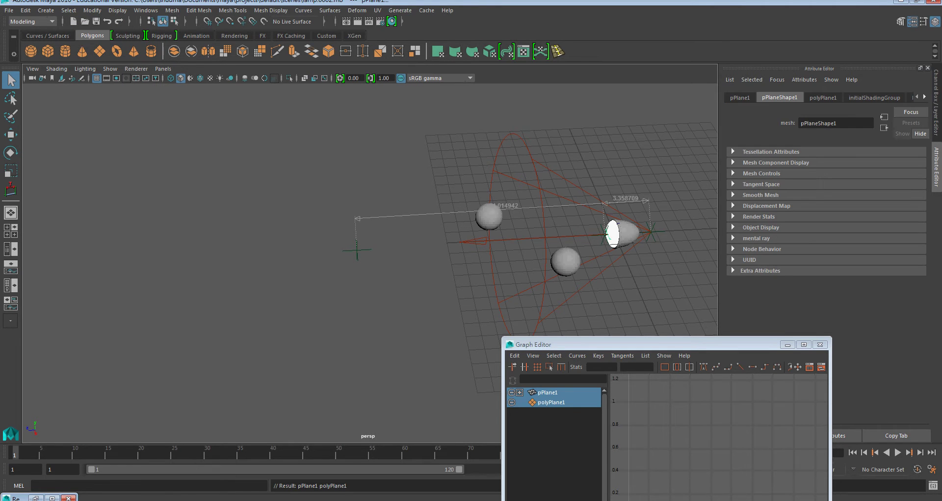
{"action": "key", "text": "r"}
{"action": "mouse_move", "coordinate": [620, 240]}
{"action": "left_mouse_down"}
{"action": "mouse_move", "coordinate": [652, 240]}
{"action": "mouse_move", "coordinate": [599, 286]}
{"action": "left_mouse_up"}
{"action": "key", "text": "w"}
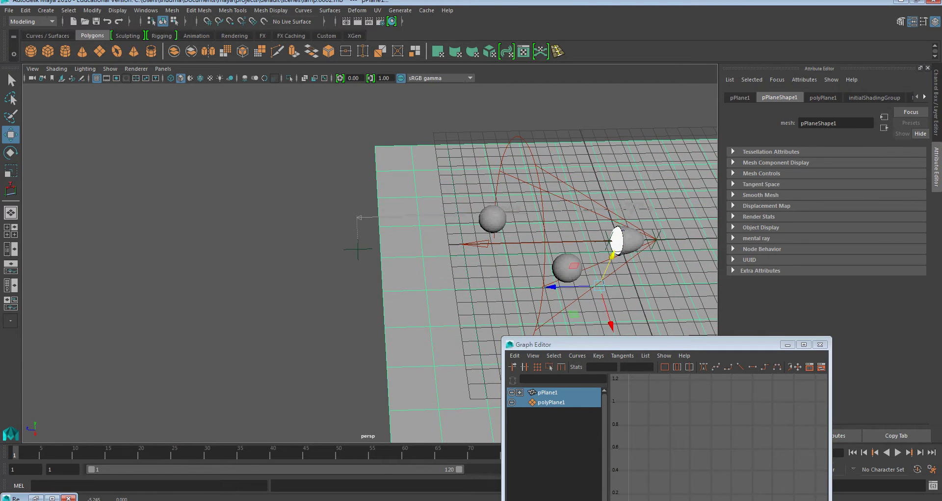
{"action": "left_click_drag", "start_coordinate": [499, 291], "coordinate": [500, 204]}
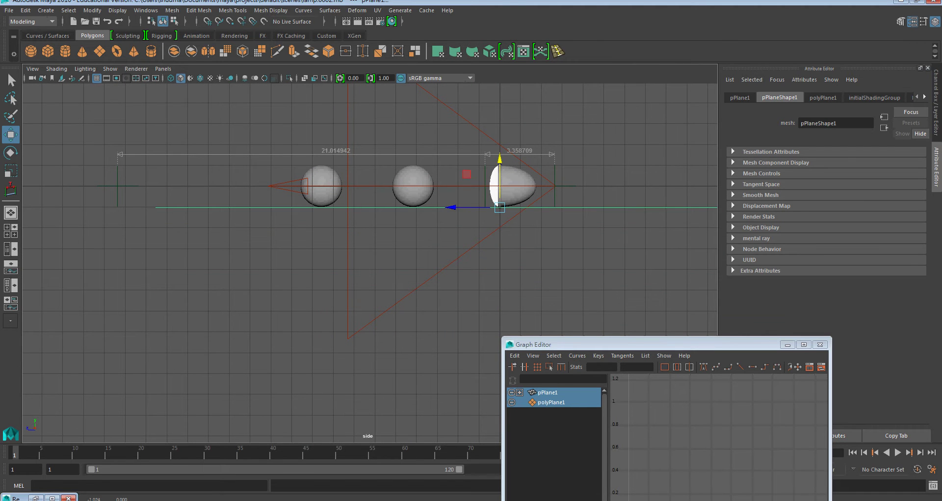
{"action": "key", "text": "space"}
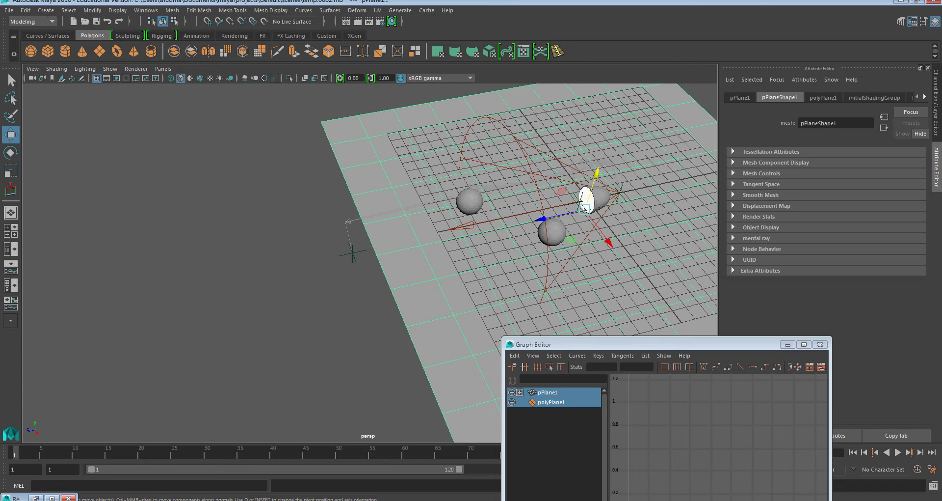
{"action": "left_click", "coordinate": [357, 21]}
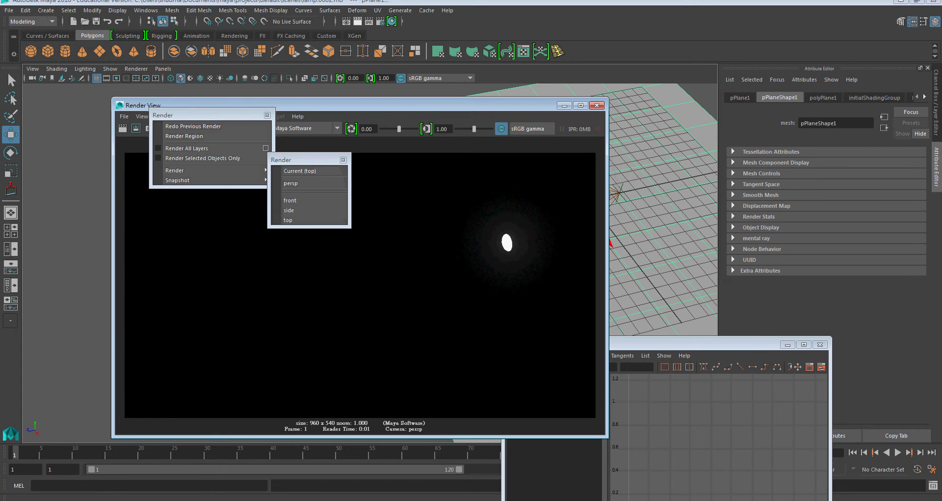
Park the render result at the lower left and review spotLight1's IntensityCurve keys
{"action": "left_click_drag", "start_coordinate": [712, 344], "coordinate": [796, 241]}
{"action": "mouse_move", "coordinate": [358, 105]}
{"action": "left_mouse_down"}
{"action": "mouse_move", "coordinate": [246, 196]}
{"action": "mouse_move", "coordinate": [185, 324]}
{"action": "left_mouse_up"}
{"action": "left_click", "coordinate": [600, 196]}
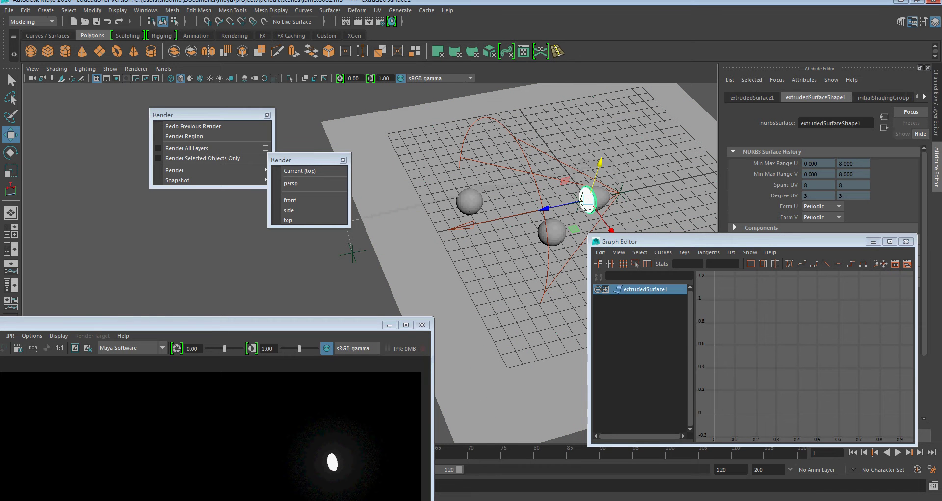
{"action": "left_click", "coordinate": [587, 200]}
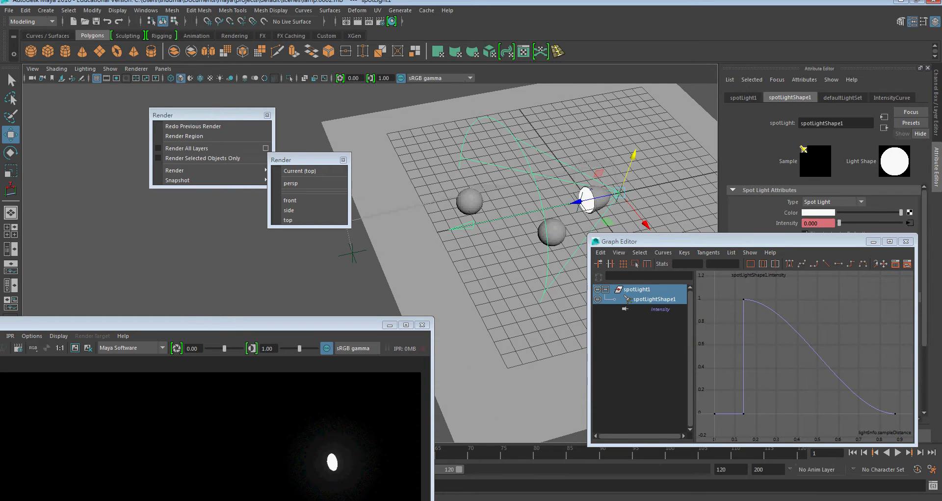
{"action": "left_click_drag", "start_coordinate": [638, 241], "coordinate": [200, 255]}
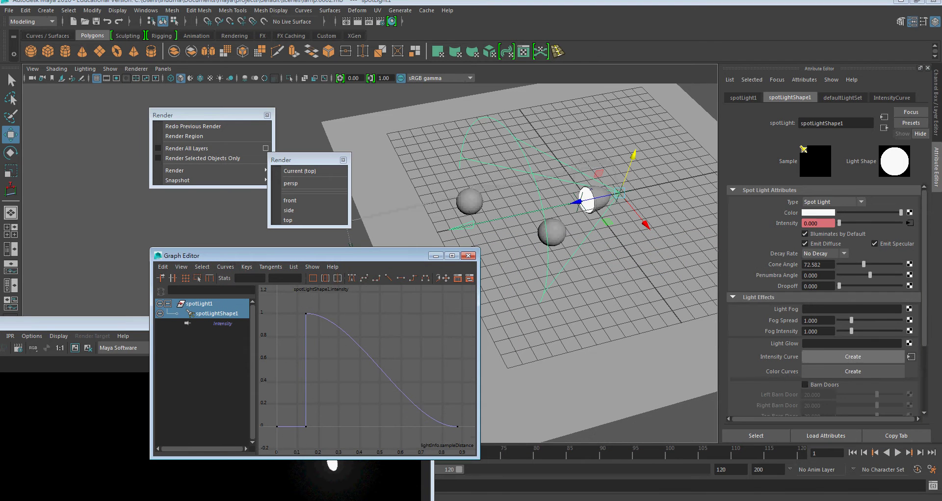
{"action": "left_click", "coordinate": [853, 356]}
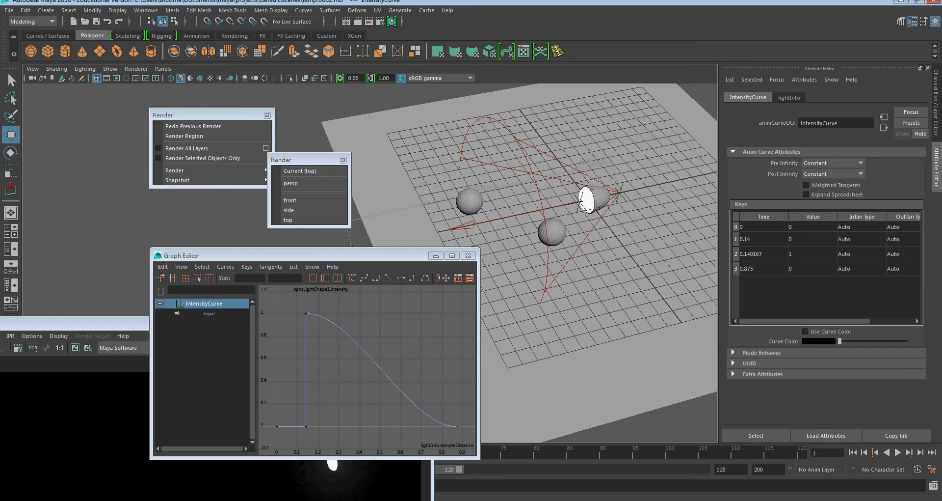
{"action": "left_click", "coordinate": [829, 295]}
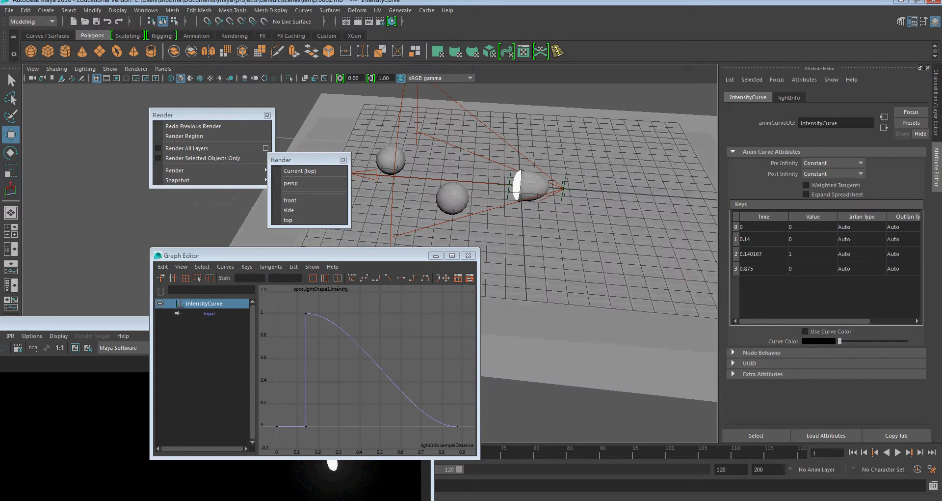
{"action": "left_click", "coordinate": [530, 186]}
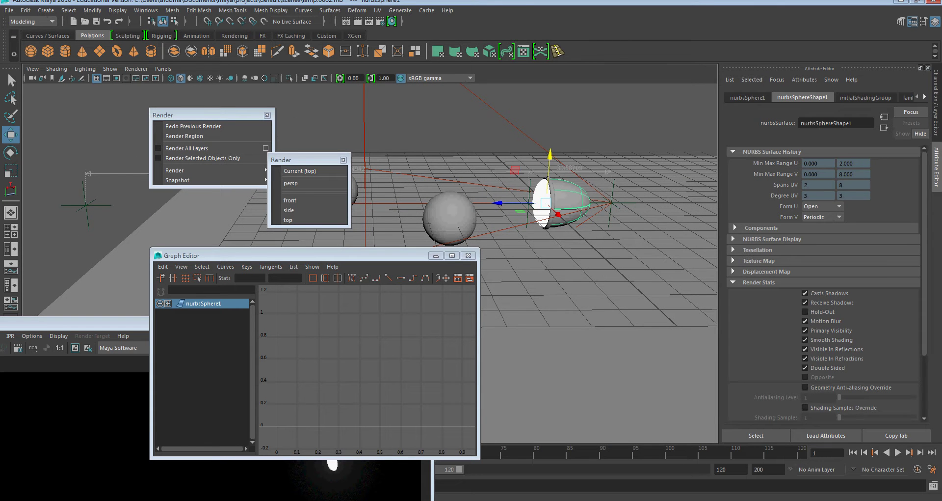
Select spotLight1, pin the General Editors list as a floating panel, and open the Attribute Spread Sheet
{"action": "left_click", "coordinate": [611, 202]}
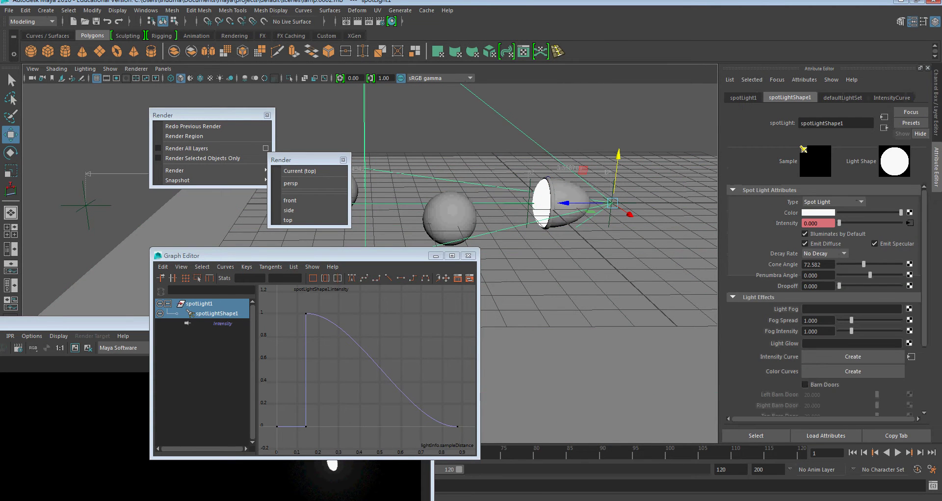
{"action": "left_click", "coordinate": [145, 11]}
{"action": "left_click", "coordinate": [201, 18]}
{"action": "mouse_move", "coordinate": [184, 37]}
{"action": "left_click", "coordinate": [319, 36]}
{"action": "left_click", "coordinate": [311, 48]}
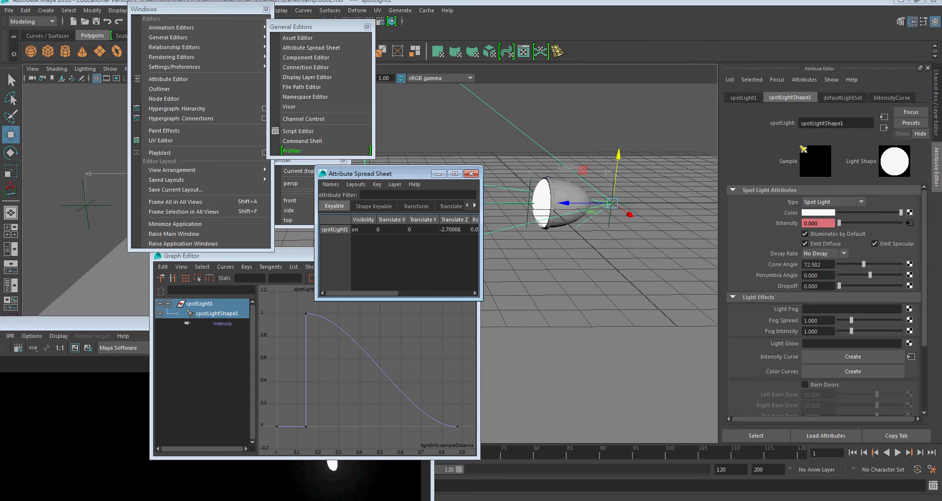
Select pPlane1 and browse its spreadsheet attributes, ending on the Render tab
{"action": "left_click", "coordinate": [638, 319]}
{"action": "left_click_drag", "start_coordinate": [482, 299], "coordinate": [698, 457]}
{"action": "left_click", "coordinate": [374, 206]}
{"action": "left_click", "coordinate": [416, 206]}
{"action": "left_click", "coordinate": [451, 206]}
{"action": "left_click", "coordinate": [416, 206]}
{"action": "left_click", "coordinate": [374, 206]}
{"action": "left_click", "coordinate": [482, 206]}
{"action": "left_click", "coordinate": [535, 206]}
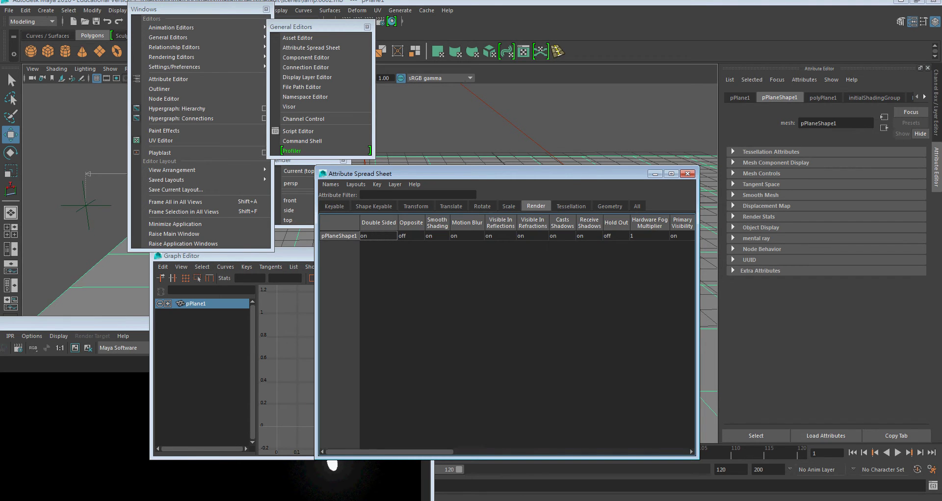
Close the Attribute Spread Sheet and reselect spotLight1
{"action": "left_click", "coordinate": [687, 174]}
{"action": "left_click", "coordinate": [565, 206]}
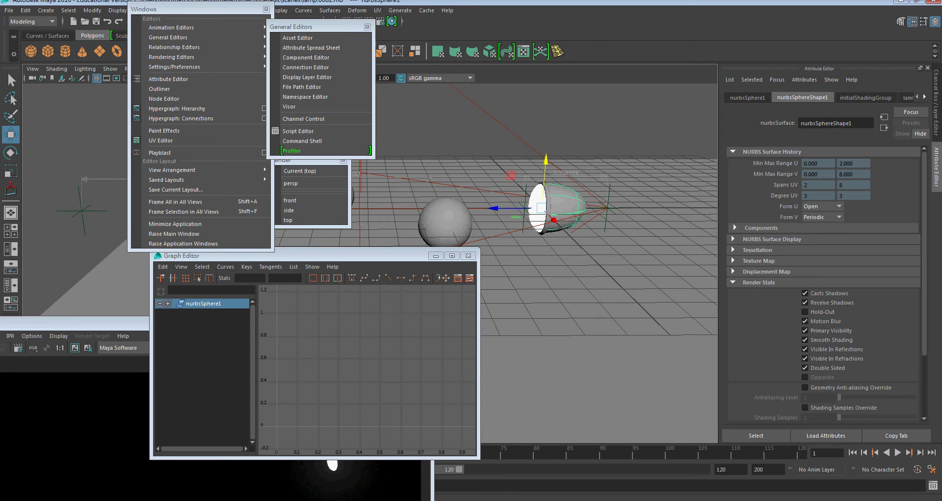
{"action": "left_click", "coordinate": [608, 208]}
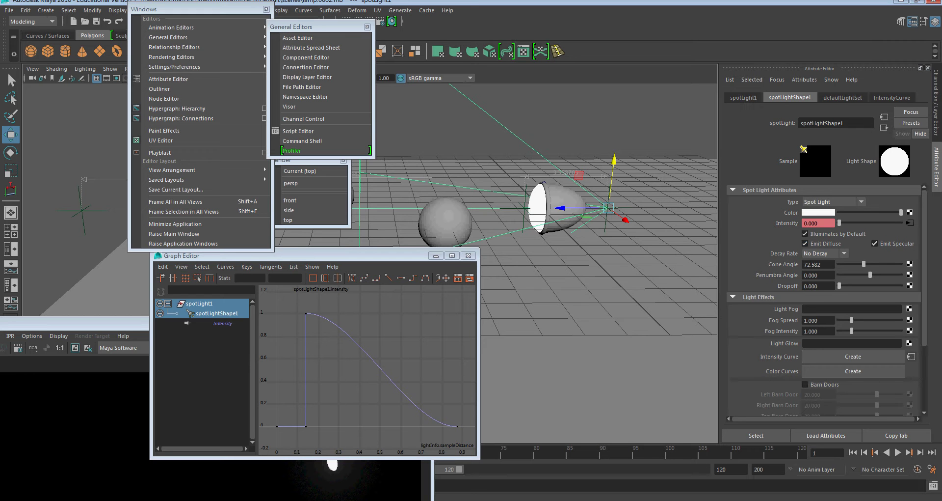
Pin the Relationship Editors list and open the light-centric Light Linking editor
{"action": "left_click_drag", "start_coordinate": [196, 9], "coordinate": [193, 19]}
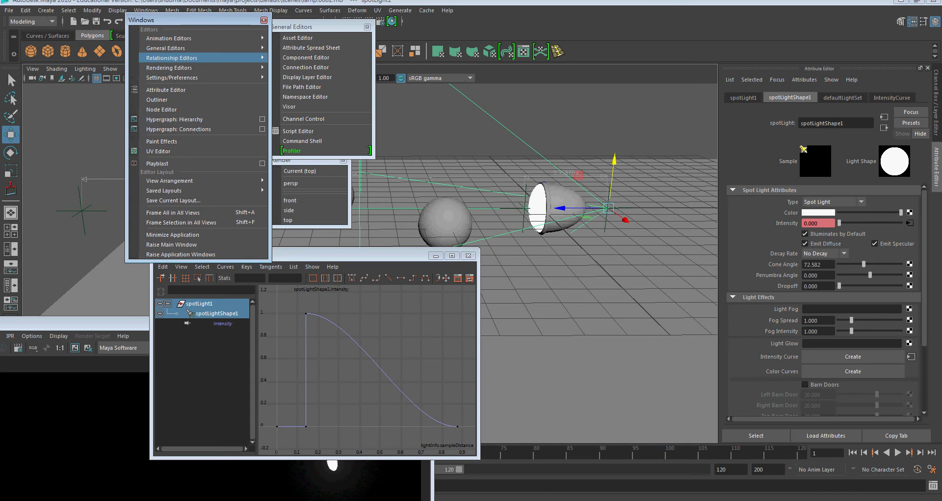
{"action": "left_click", "coordinate": [319, 57]}
{"action": "mouse_move", "coordinate": [317, 126]}
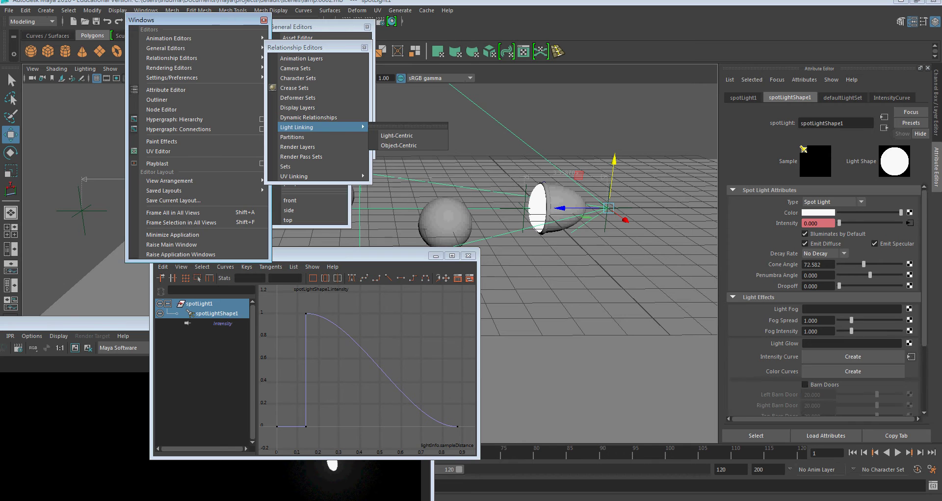
{"action": "left_click", "coordinate": [408, 126]}
{"action": "left_click", "coordinate": [397, 128]}
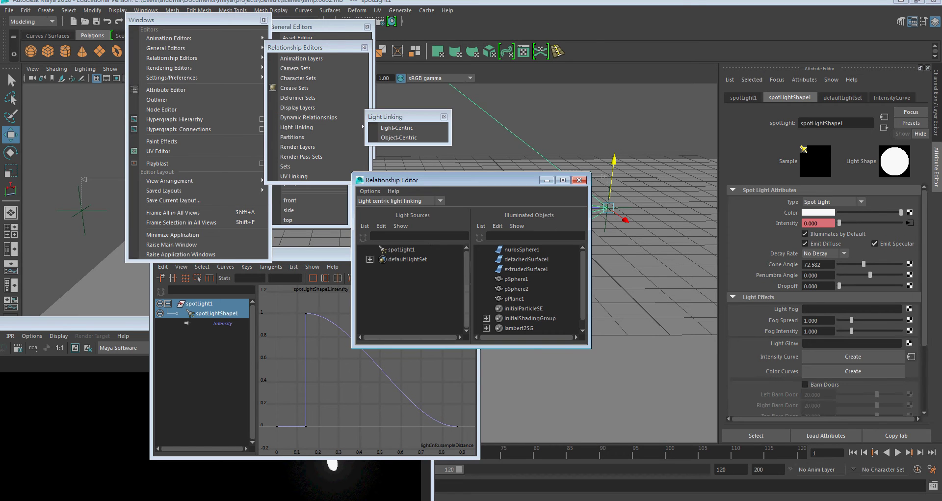
{"action": "left_click_drag", "start_coordinate": [590, 348], "coordinate": [614, 481]}
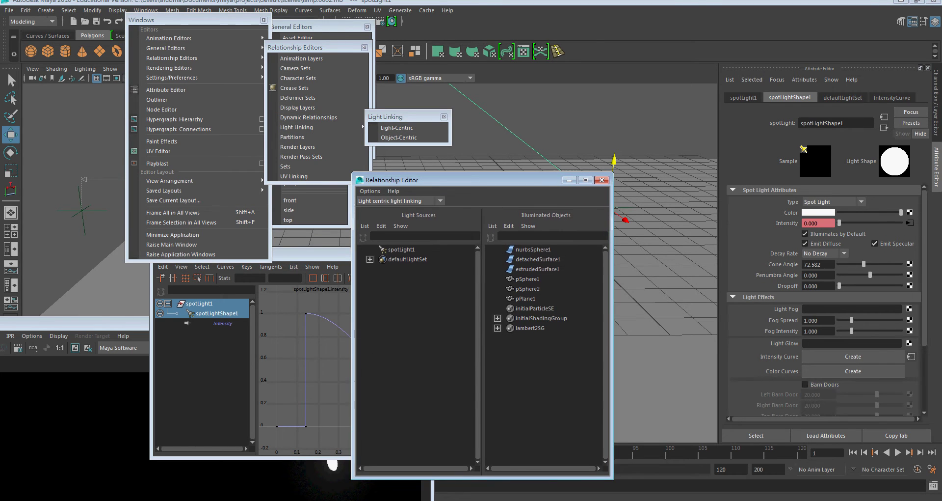
{"action": "left_click_drag", "start_coordinate": [417, 180], "coordinate": [411, 328]}
Select the lamp shade, rim and inner disc surfaces using the Q selection tool
{"action": "left_click", "coordinate": [565, 206]}
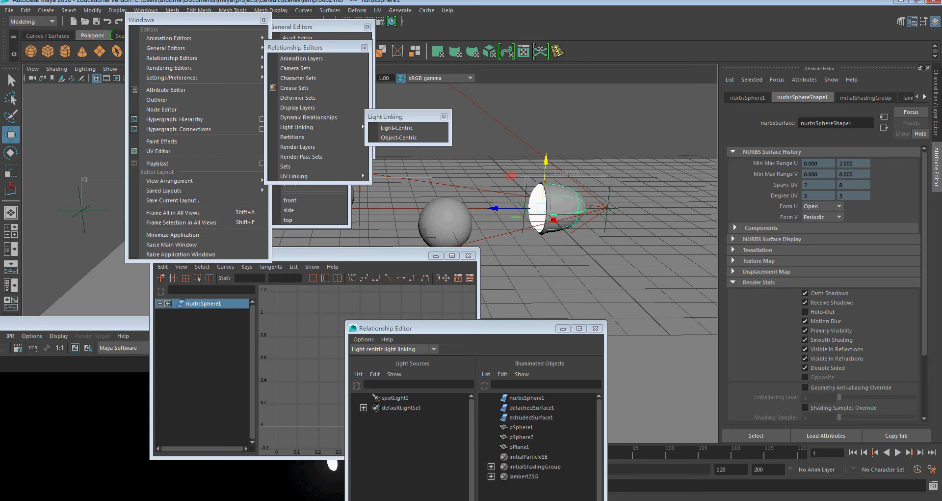
{"action": "key", "text": "q"}
{"action": "left_click", "coordinate": [544, 209]}
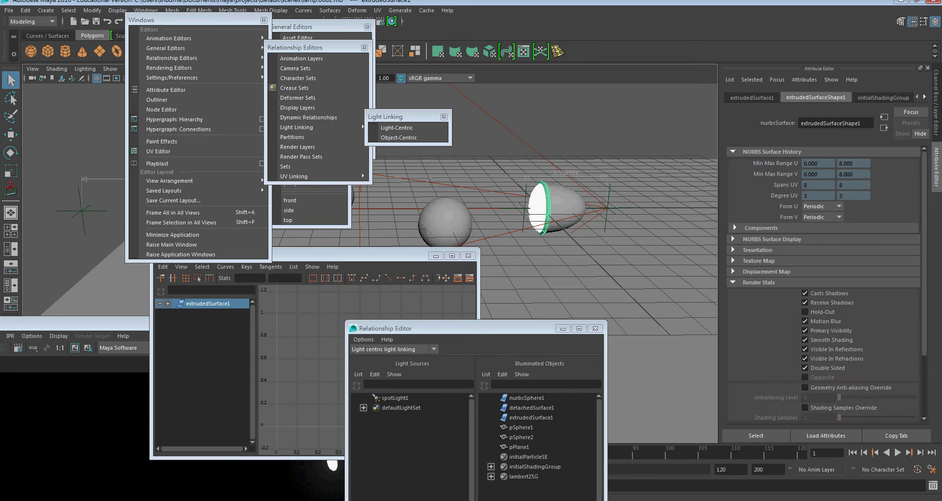
{"action": "left_click", "coordinate": [540, 209]}
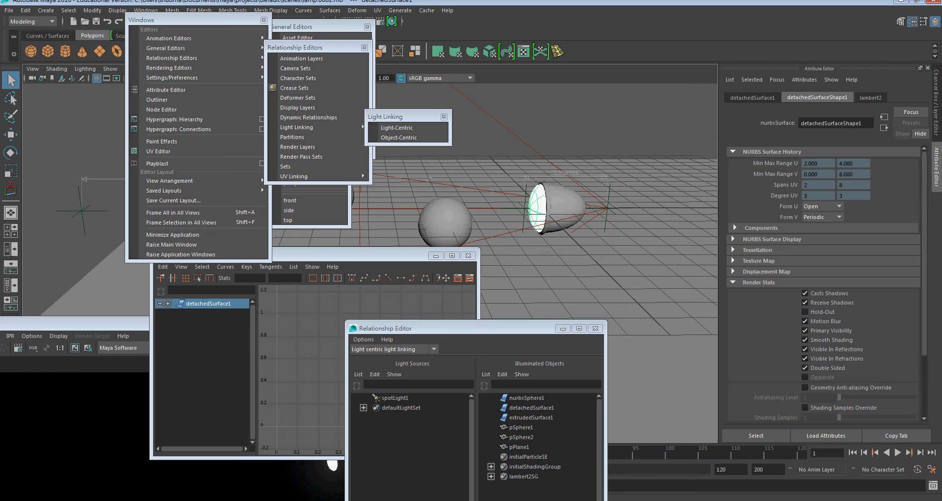
Unlink nurbsSphere1, detachedSurface1 and extrudedSurface1 from spotLight1
{"action": "left_click_drag", "start_coordinate": [393, 327], "coordinate": [402, 135]}
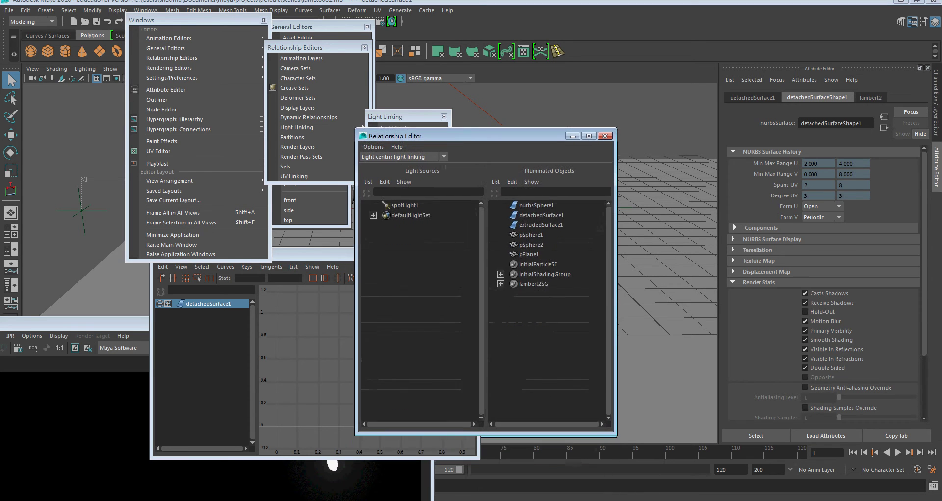
{"action": "left_click", "coordinate": [405, 205]}
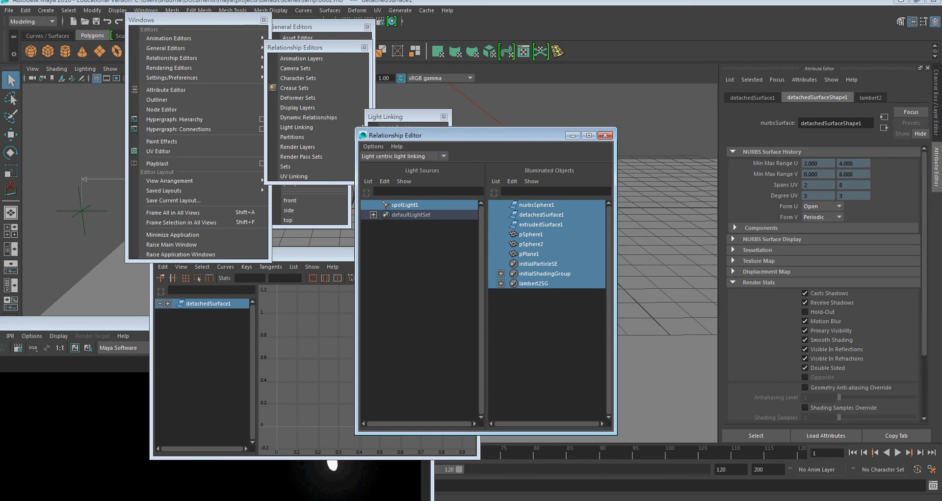
{"action": "left_click", "coordinate": [537, 204]}
{"action": "left_click", "coordinate": [541, 214]}
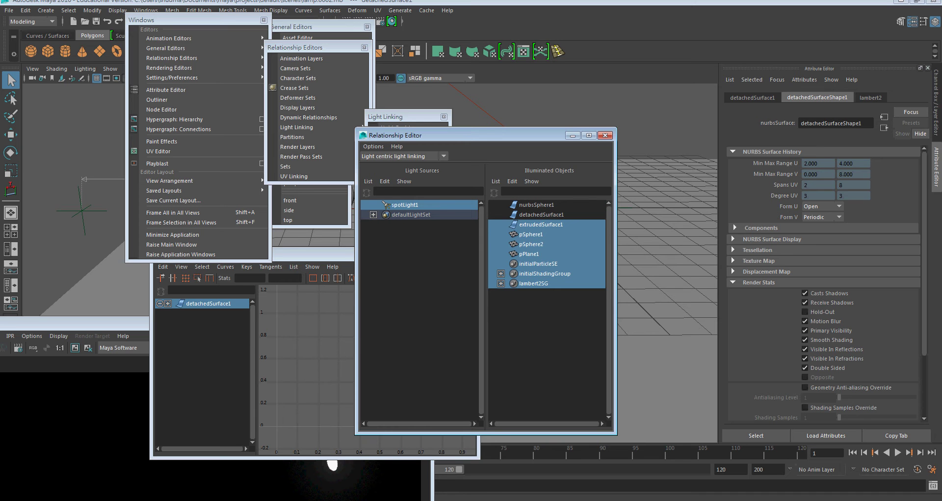
{"action": "left_click", "coordinate": [541, 225]}
{"action": "mouse_move", "coordinate": [392, 135]}
{"action": "left_mouse_down"}
{"action": "mouse_move", "coordinate": [424, 326]}
{"action": "mouse_move", "coordinate": [458, 367]}
{"action": "left_mouse_up"}
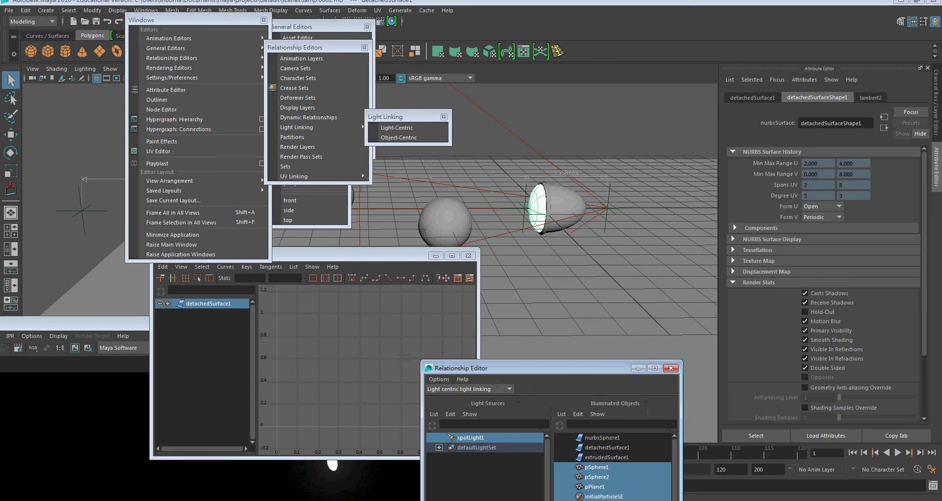
Close the Light Linking panel and break the spotLight intensity connection, leaving intensity 1.000
{"action": "left_click", "coordinate": [443, 116]}
{"action": "left_click_drag", "start_coordinate": [305, 47], "coordinate": [392, 116]}
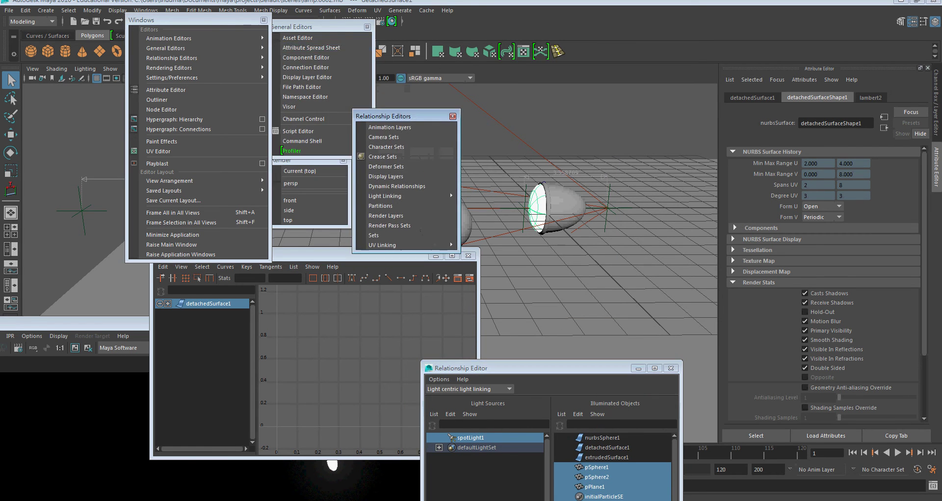
{"action": "left_click_drag", "start_coordinate": [304, 26], "coordinate": [406, 215]}
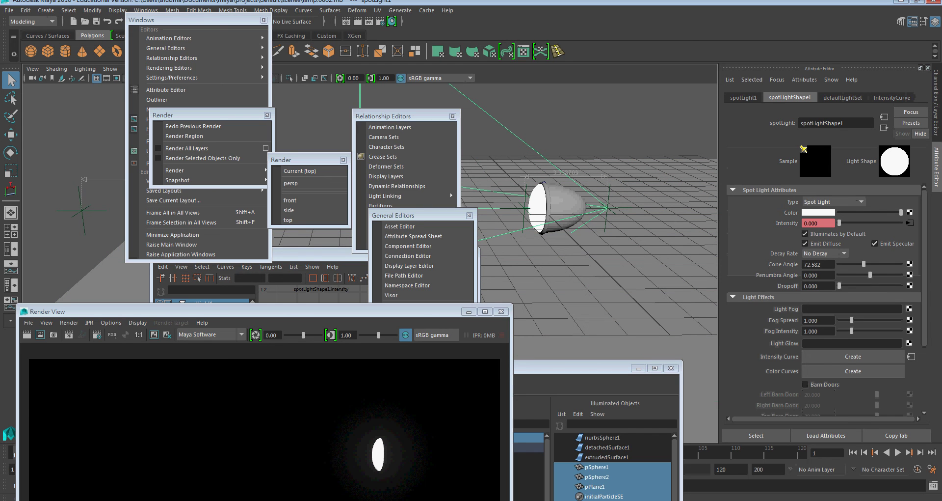
{"action": "right_click", "coordinate": [796, 223]}
{"action": "left_click", "coordinate": [829, 256]}
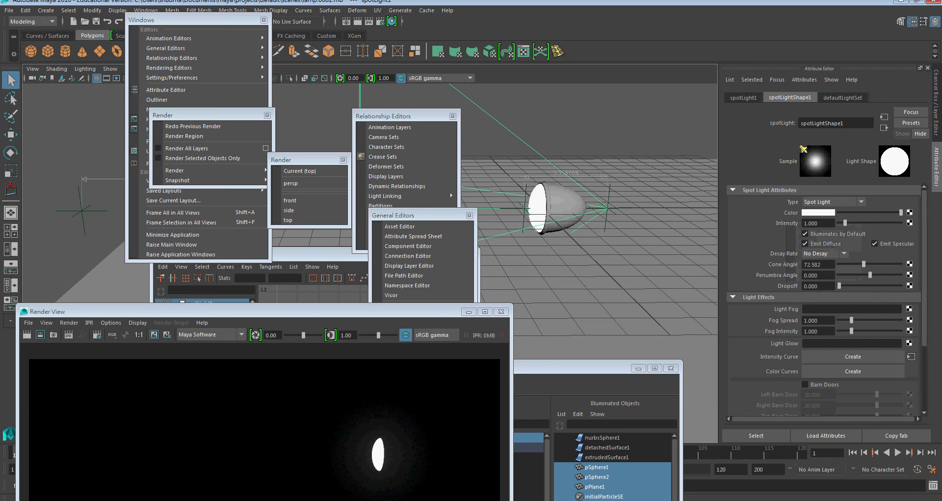